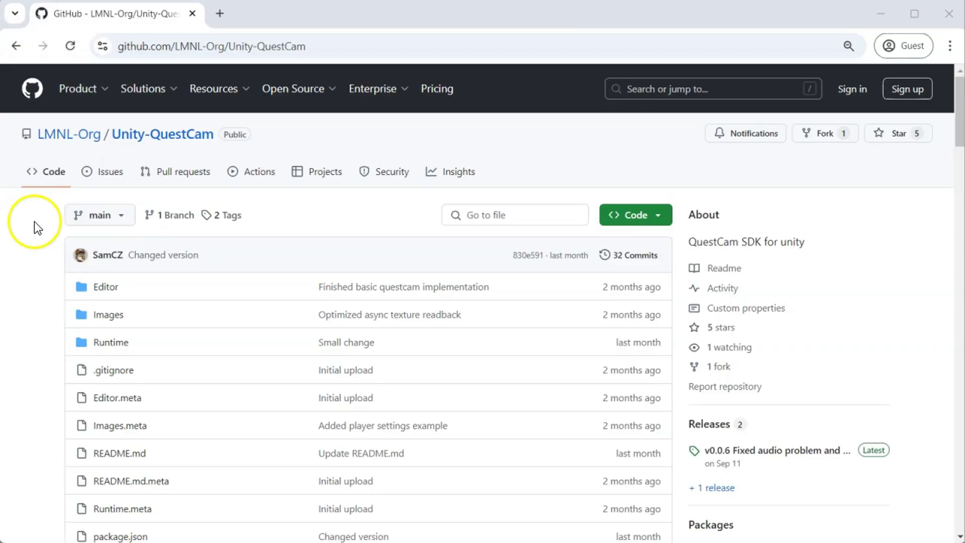
Scroll down through the QuestCam README to its How to setup section
scroll(45, 229, "down", 5)
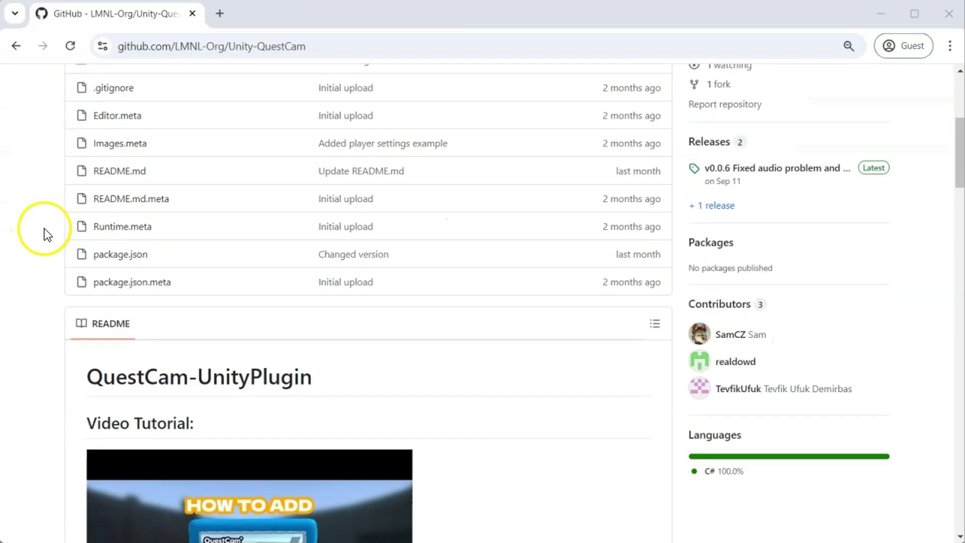
scroll(45, 228, "down", 7)
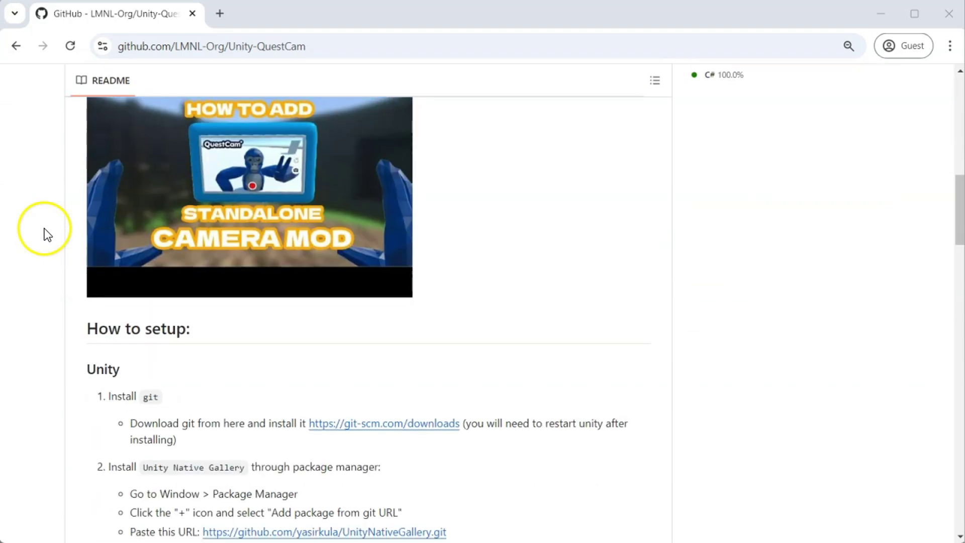
scroll(44, 229, "down", 10)
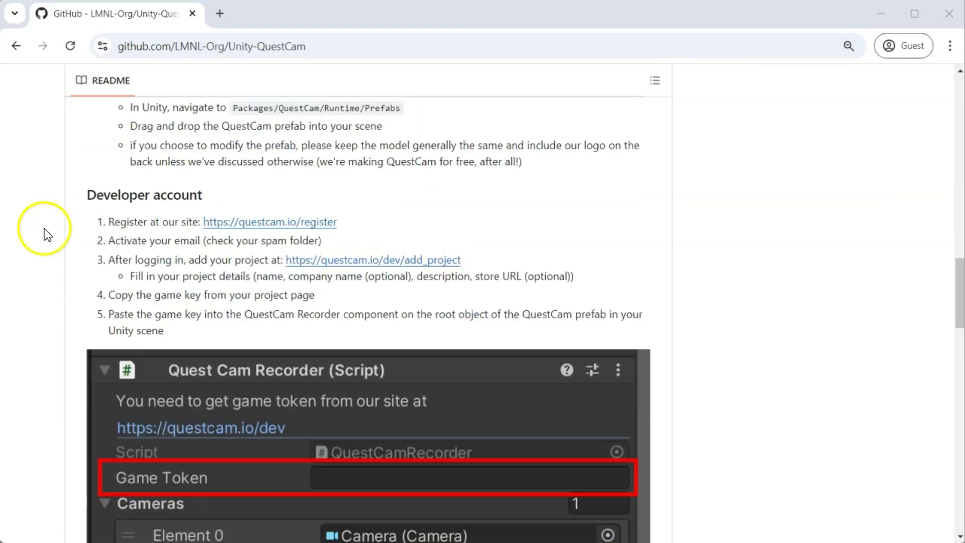
scroll(45, 228, "down", 10)
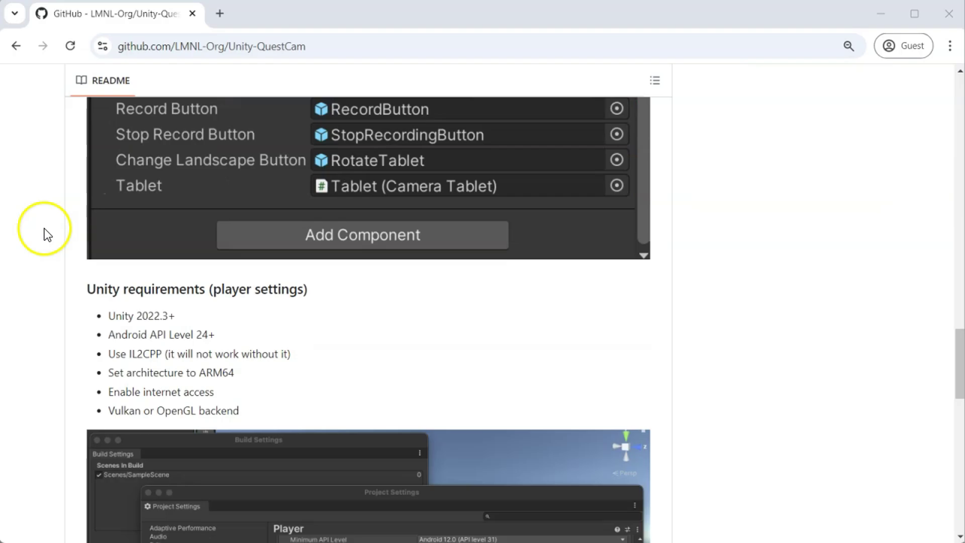
scroll(45, 228, "down", 2)
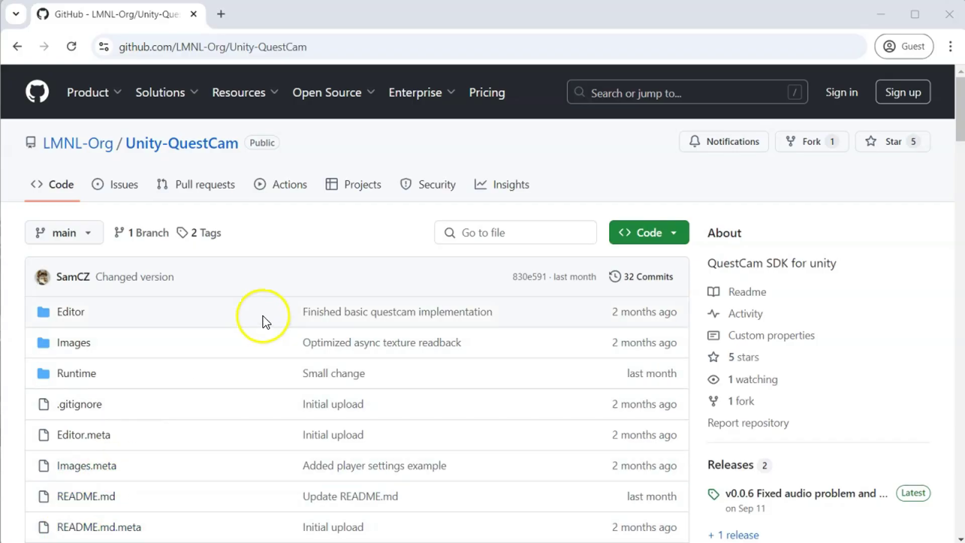
scroll(263, 316, "down", 15)
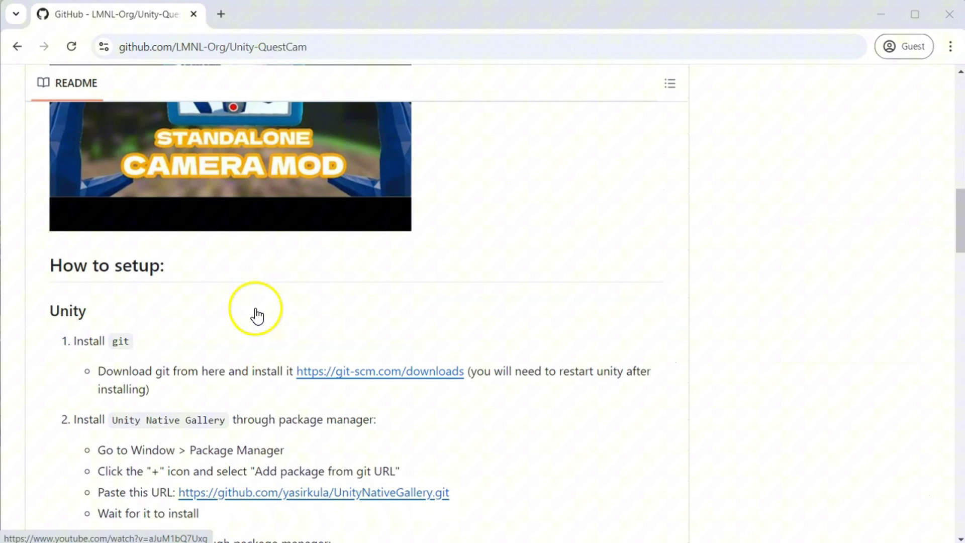
scroll(256, 316, "down", 1)
Download the 64-bit Git for Windows 2.47.0 installer from git-scm.com
left_click(371, 320)
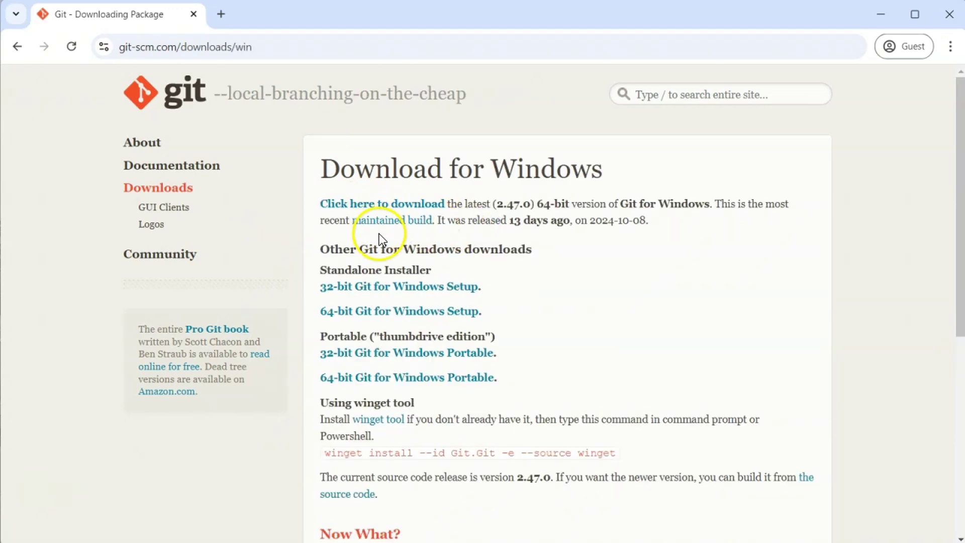
left_click(390, 316)
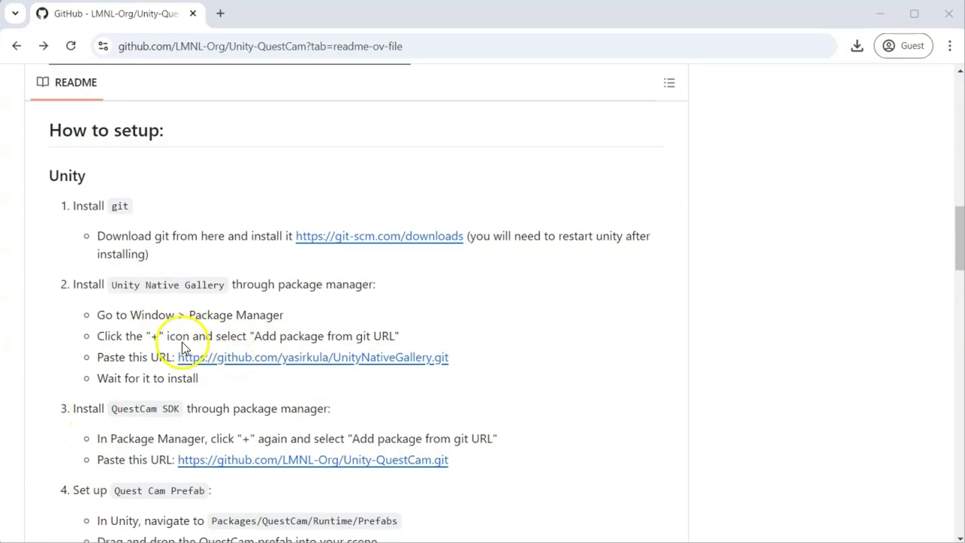
Look over the Unity Native Gallery repository page
left_click(183, 354)
scroll(216, 284, "down", 10)
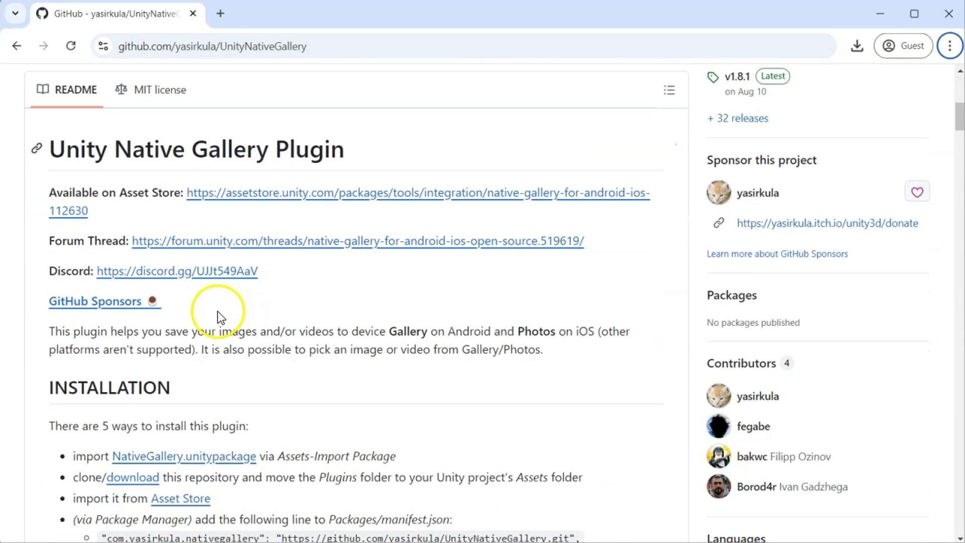
scroll(218, 314, "down", 4)
scroll(218, 315, "up", 10)
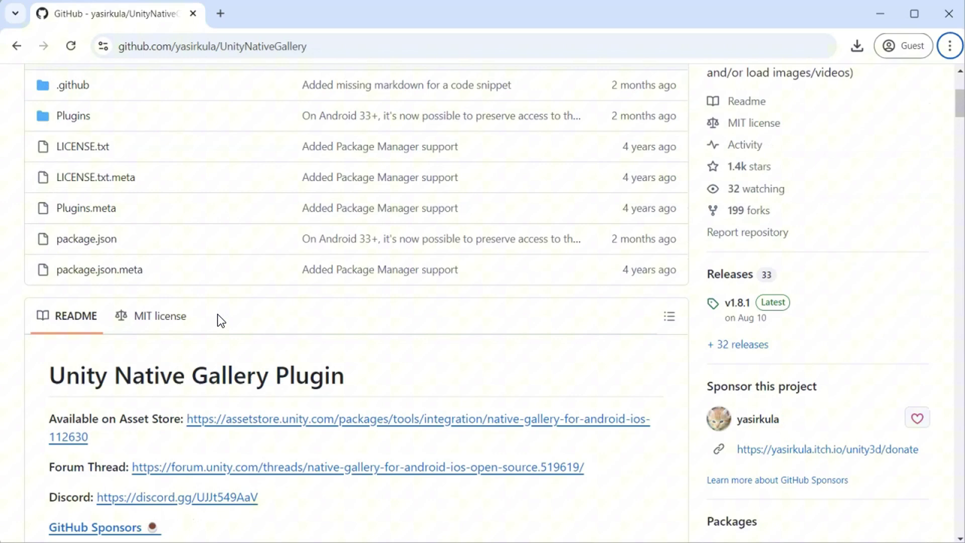
scroll(218, 315, "up", 3)
Back on the QuestCam README, copy the UnityNativeGallery.git link address
key("alt+Left")
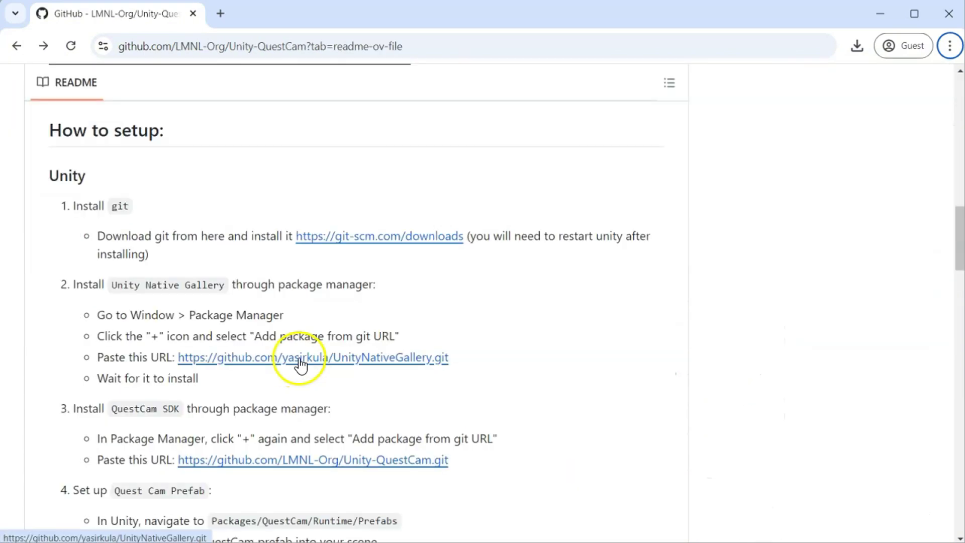
right_click(300, 363)
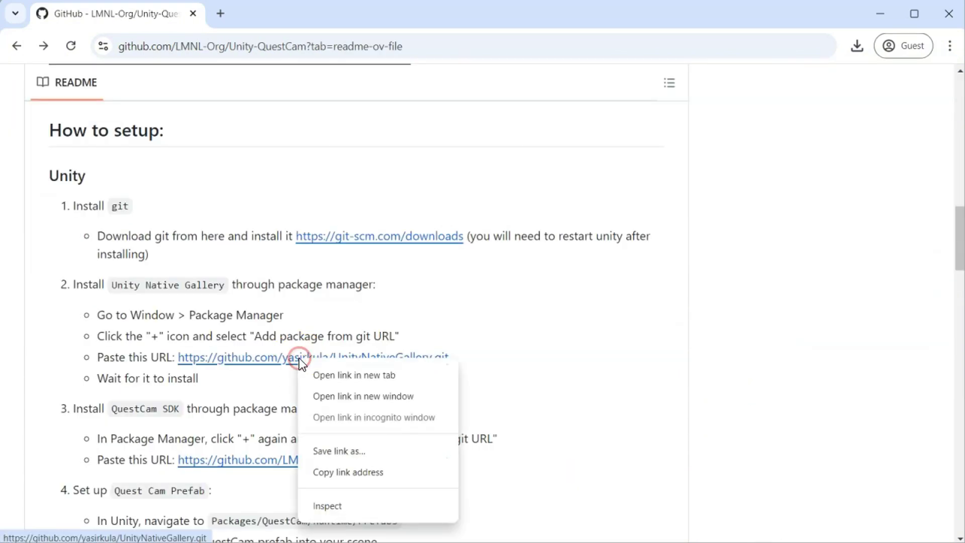
left_click(343, 471)
In Package Manager, add Native Gallery 1.8.1 from the pasted UnityNativeGallery.git URL
key("alt+Tab")
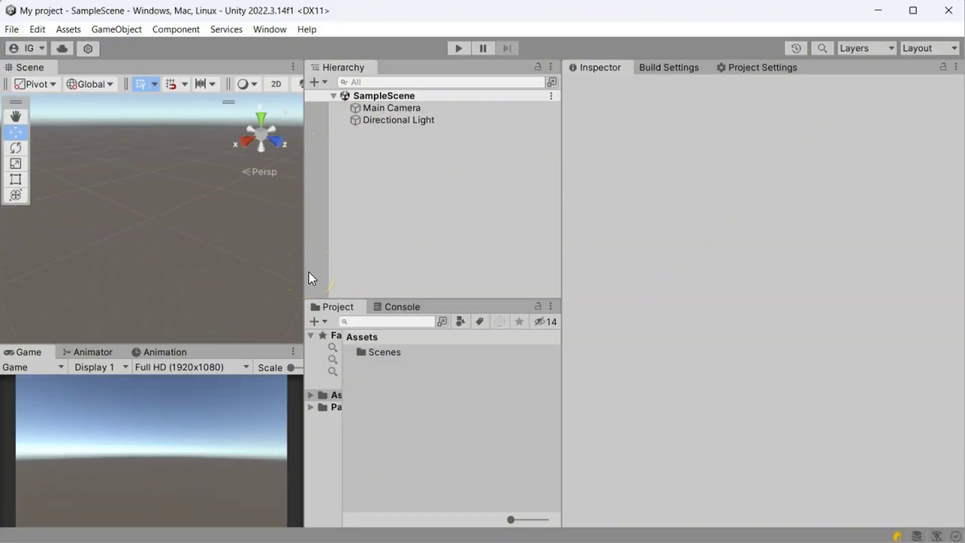
left_click(270, 29)
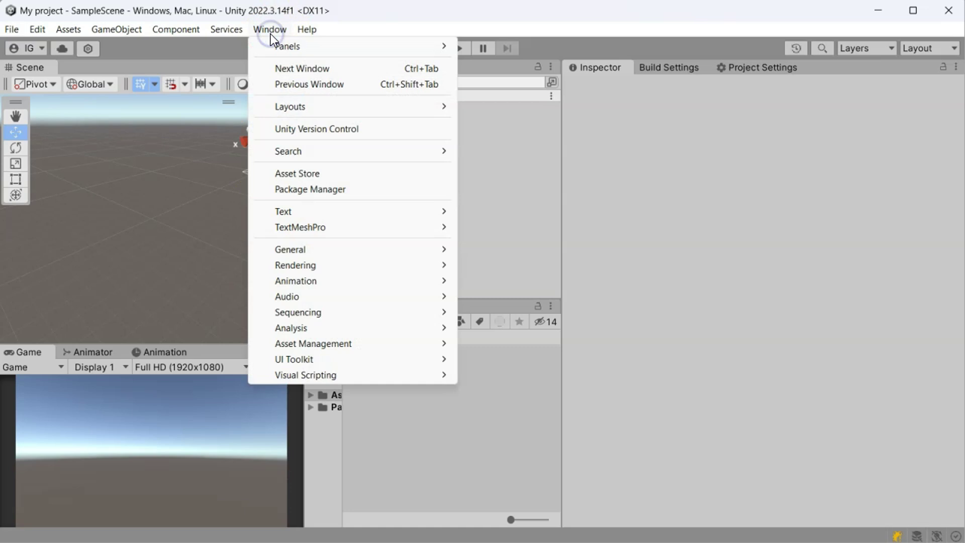
left_click(317, 192)
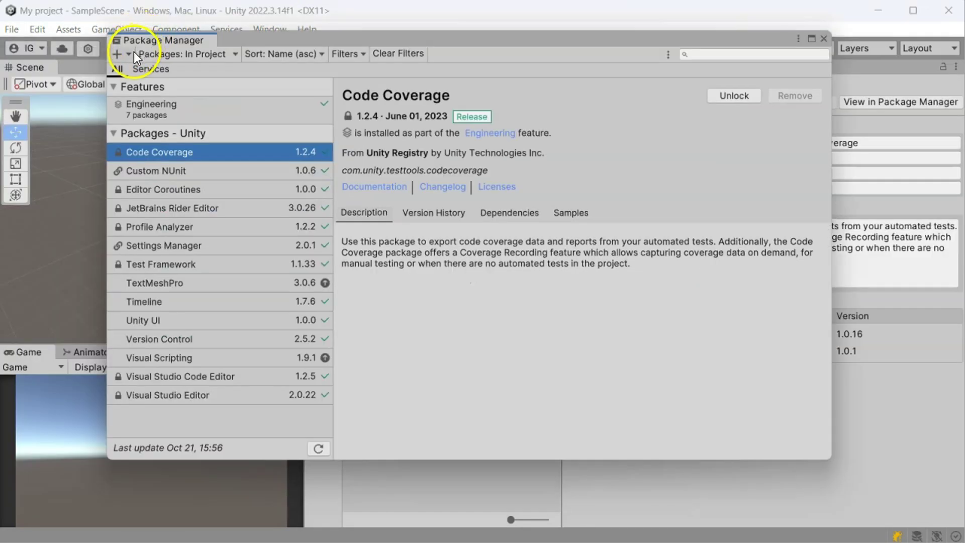
left_click(131, 52)
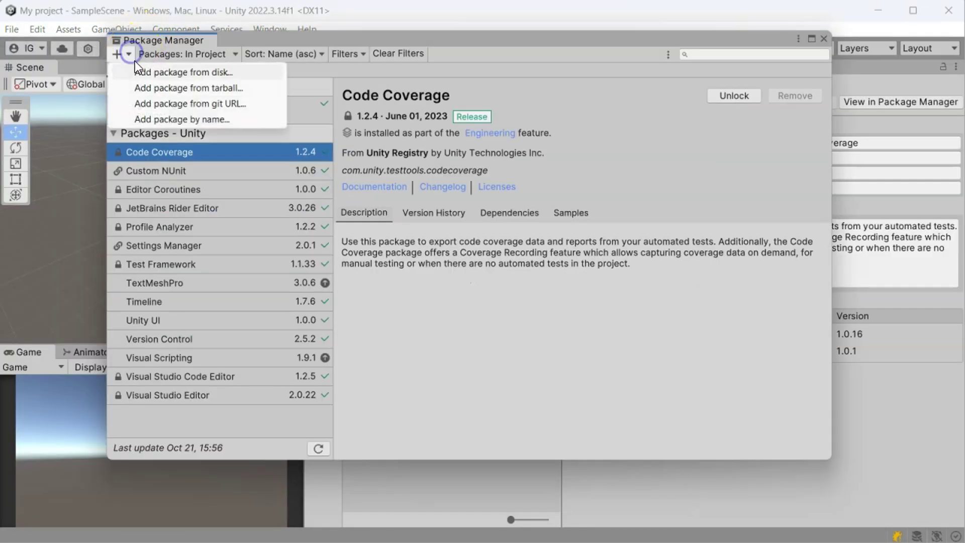
left_click(188, 109)
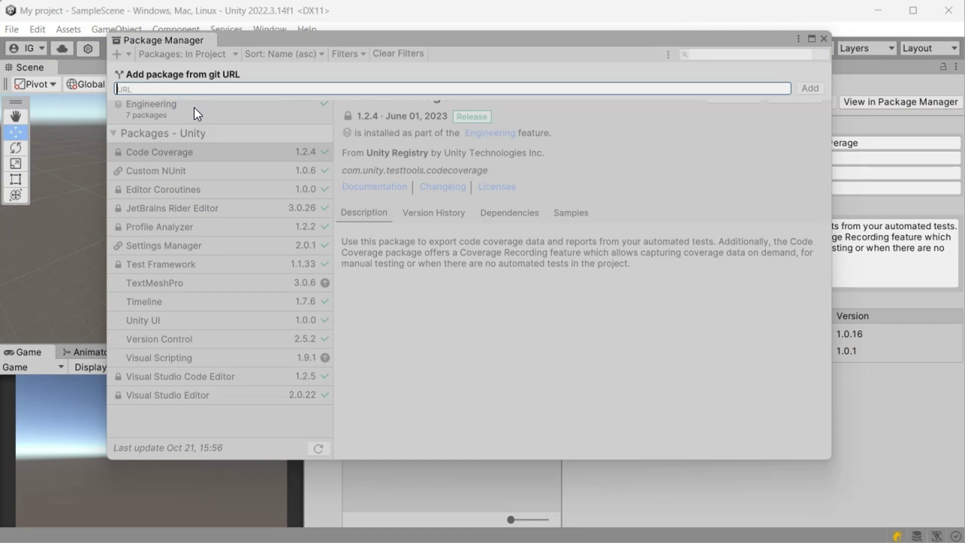
key("ctrl+v")
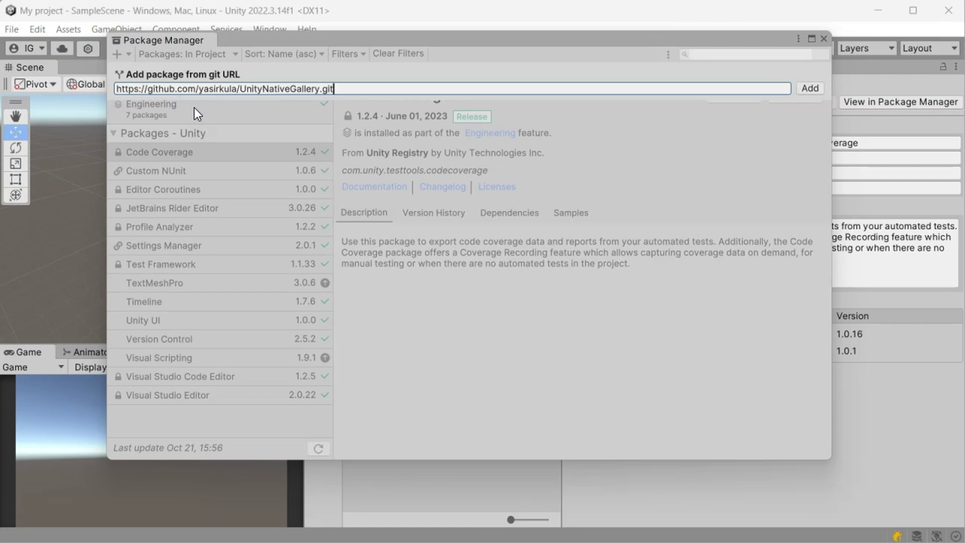
left_click(805, 93)
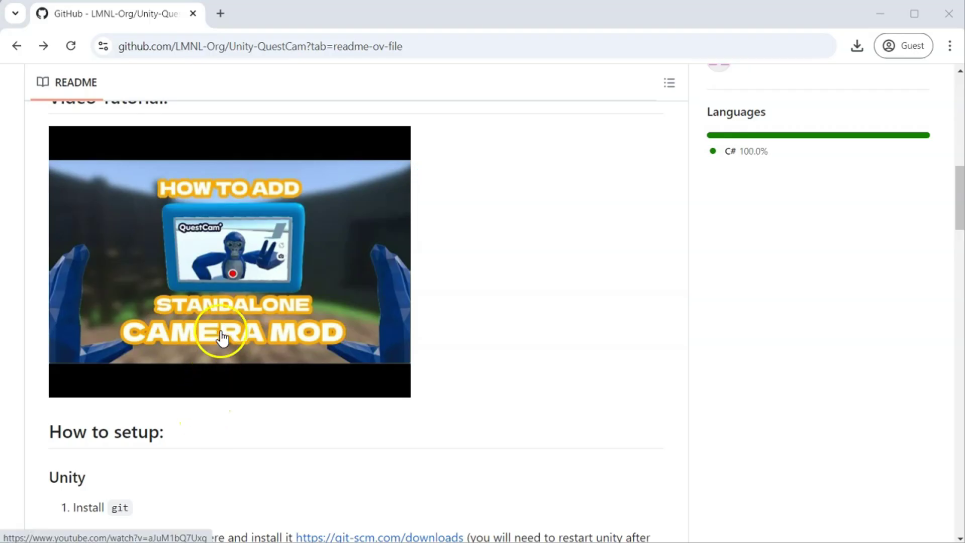
Open the Unity-QuestCam Releases page and scroll to the v0.0.6 Source code assets
scroll(222, 338, "down", 5)
scroll(271, 332, "down", 3)
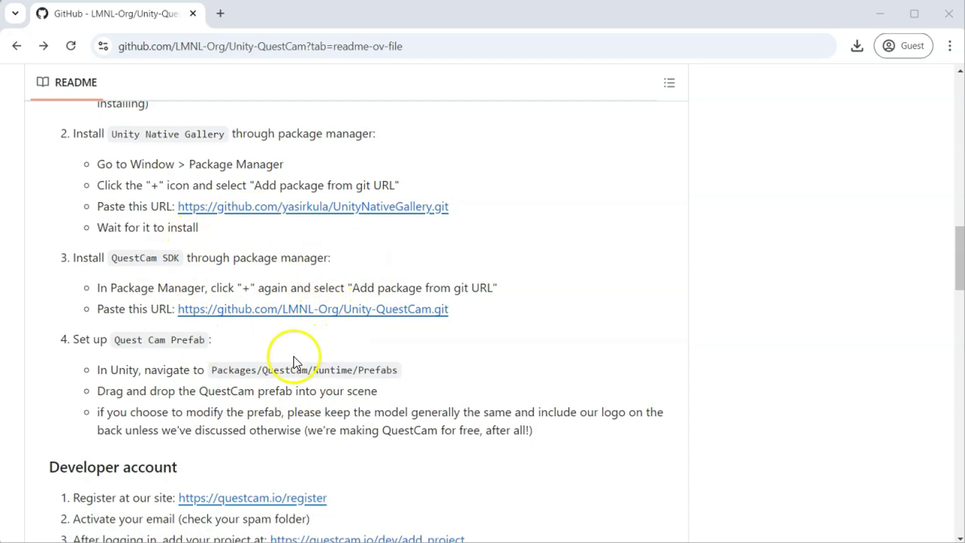
scroll(293, 356, "up", 15)
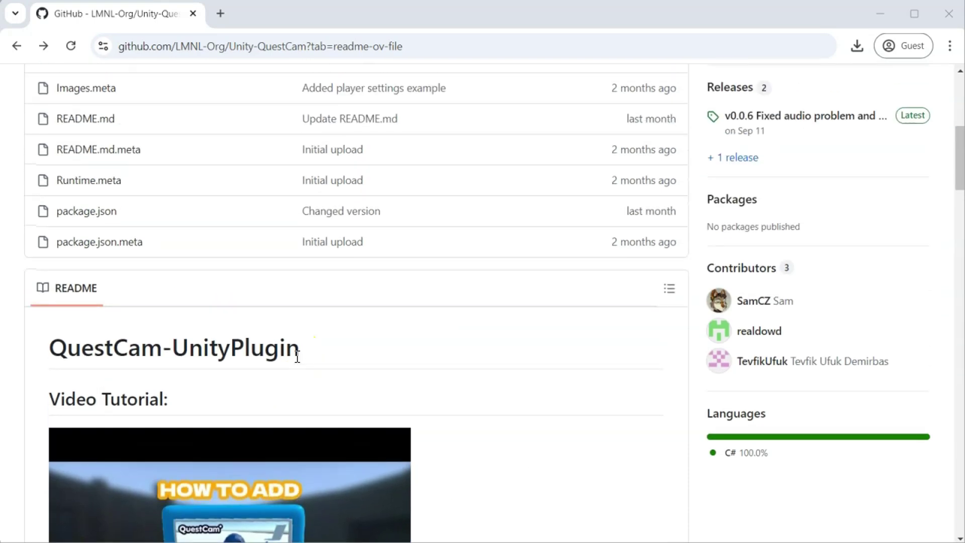
scroll(297, 356, "up", 3)
left_click(729, 241)
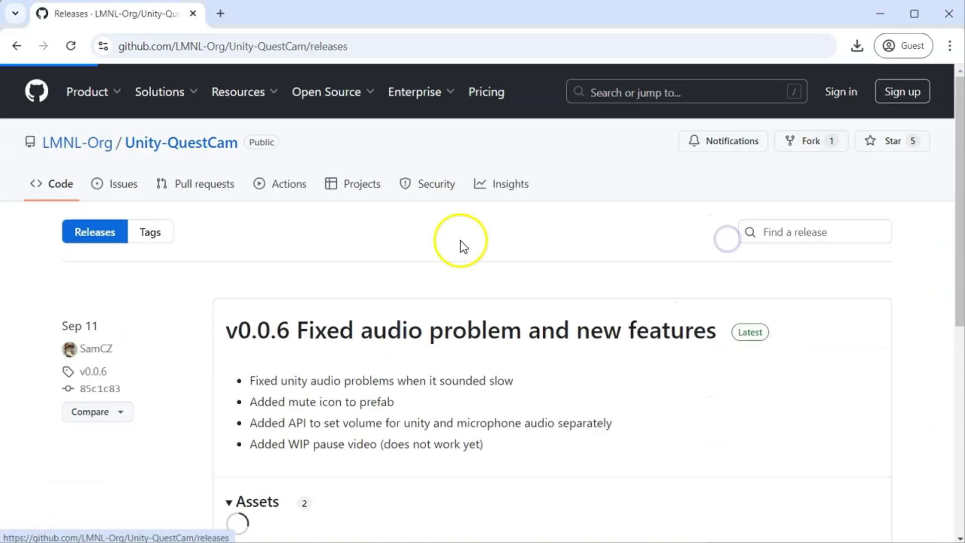
scroll(301, 319, "down", 3)
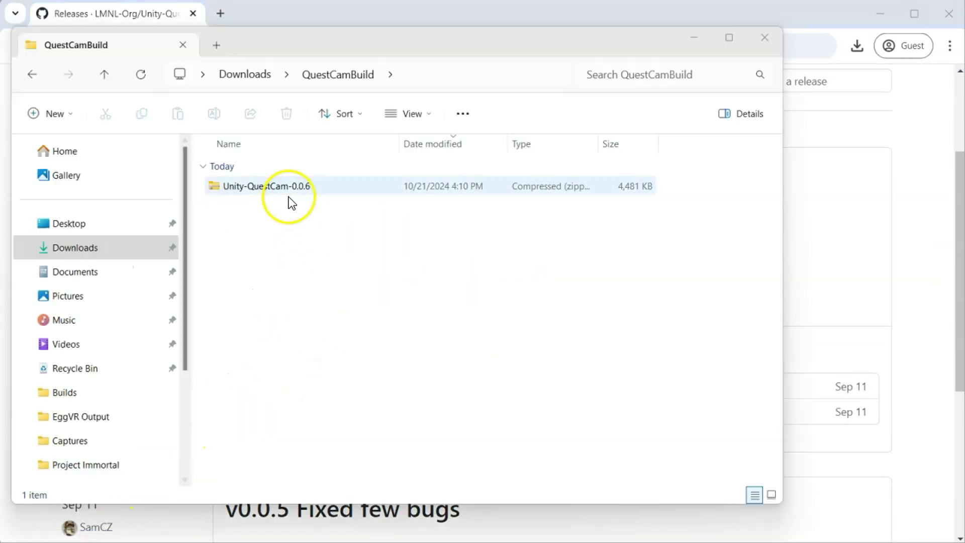
Extract the downloaded QuestCam zip into its own folder with WinRAR
left_click(290, 191)
right_click(291, 191)
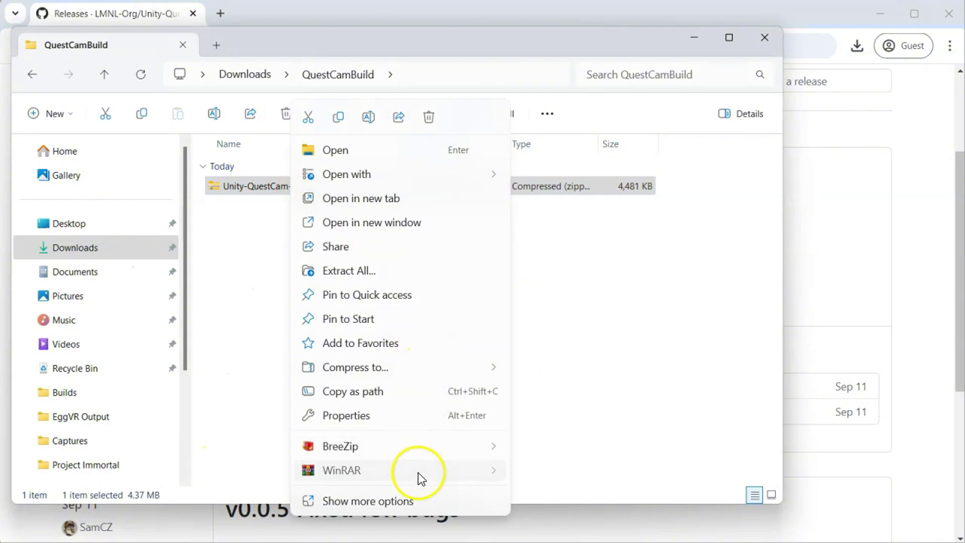
mouse_move(418, 473)
left_click(575, 519)
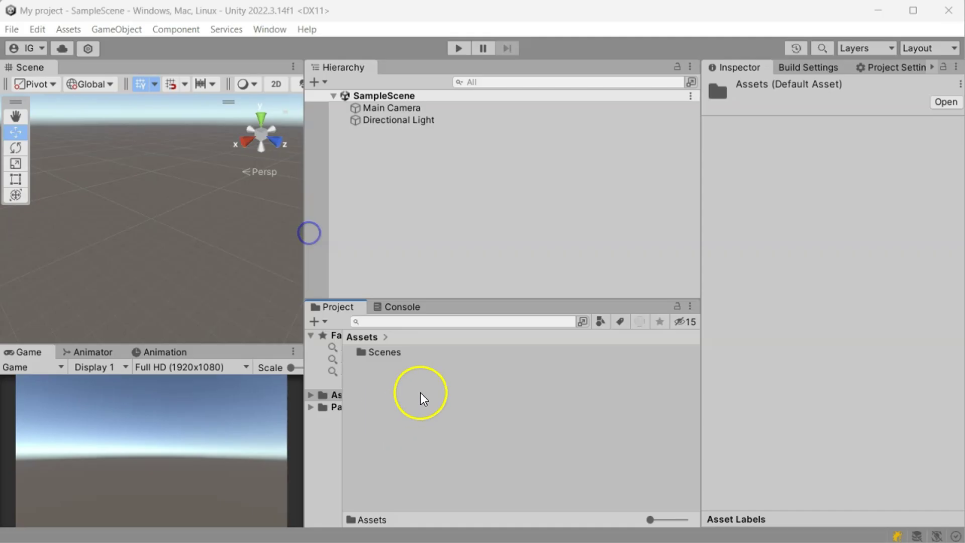
Move the inner Unity-QuestCam-0.0.6 folder into My project's Packages folder and check Unity's packages
right_click(449, 409)
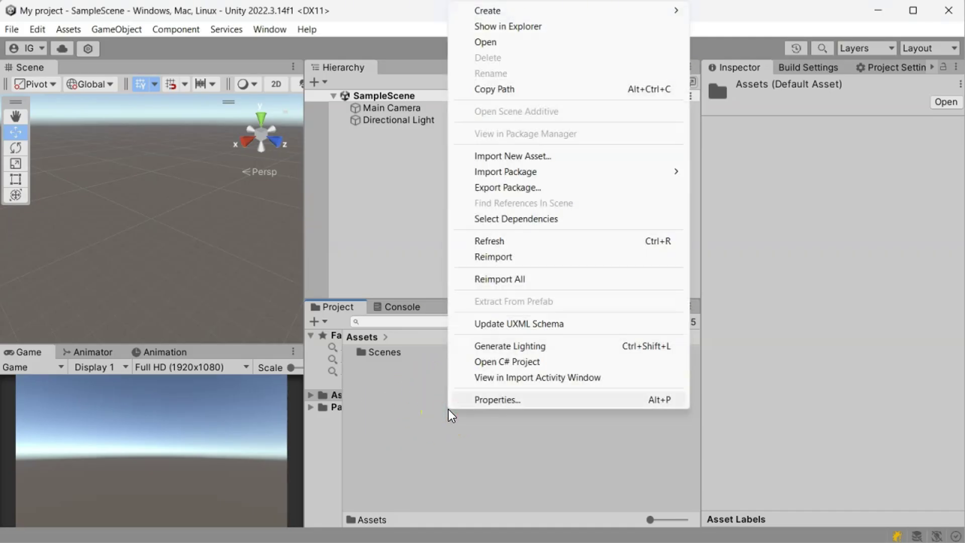
left_click(557, 32)
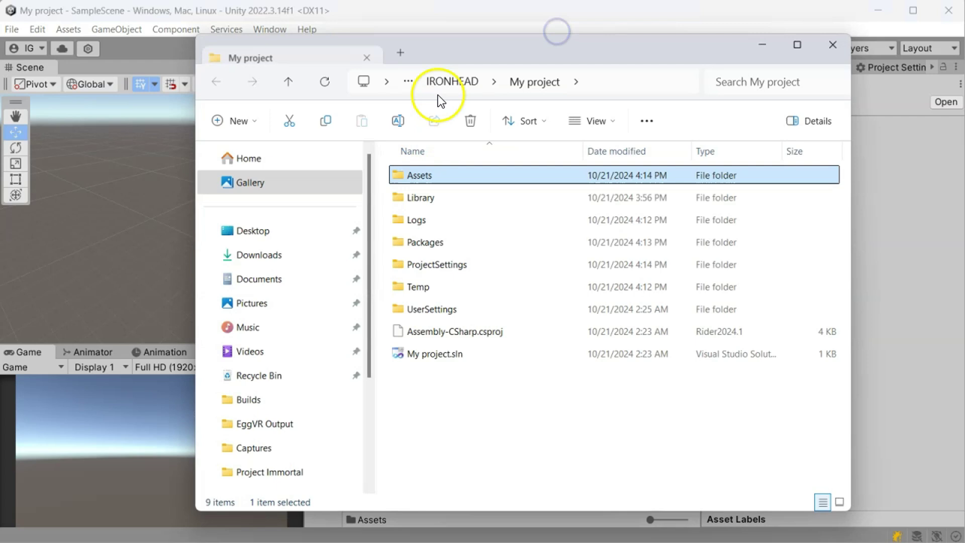
double_click(444, 238)
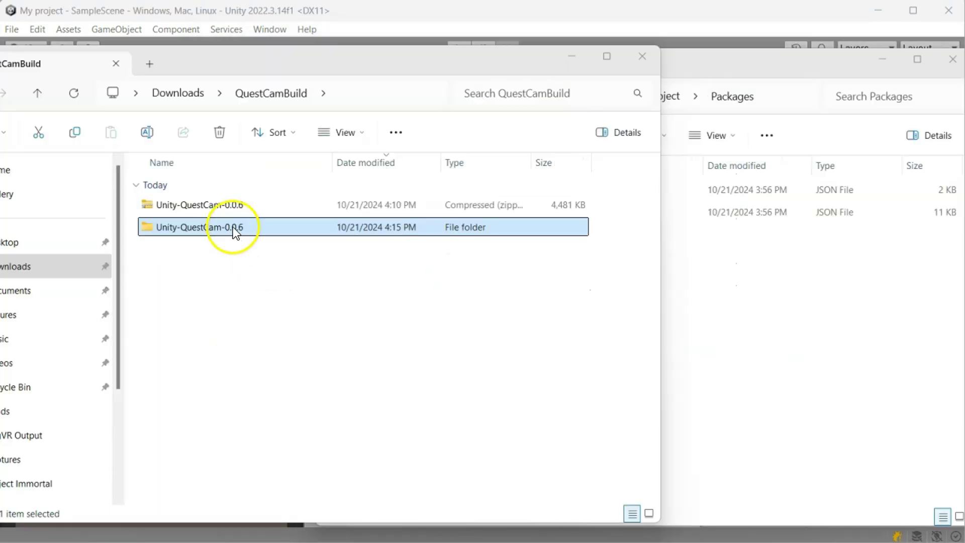
double_click(209, 226)
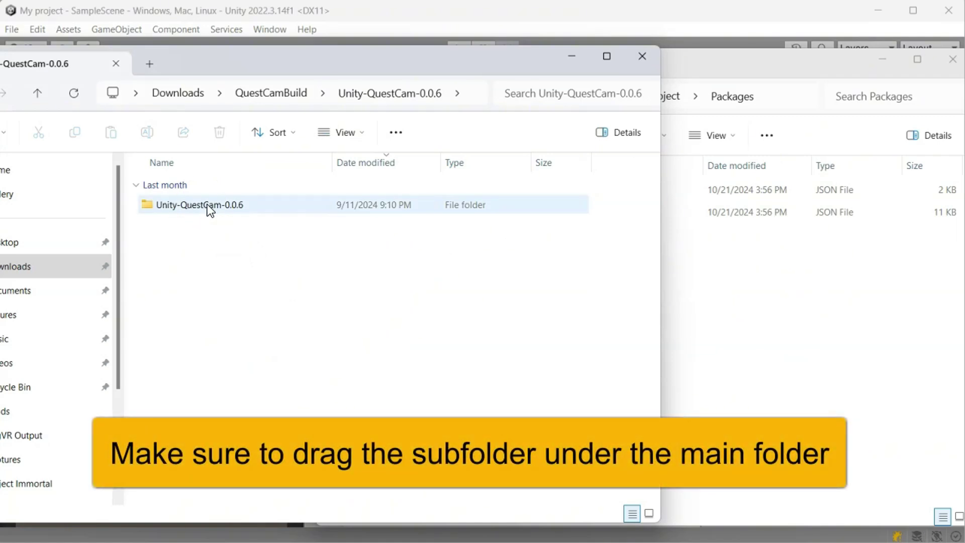
left_click_drag(208, 205, 713, 292)
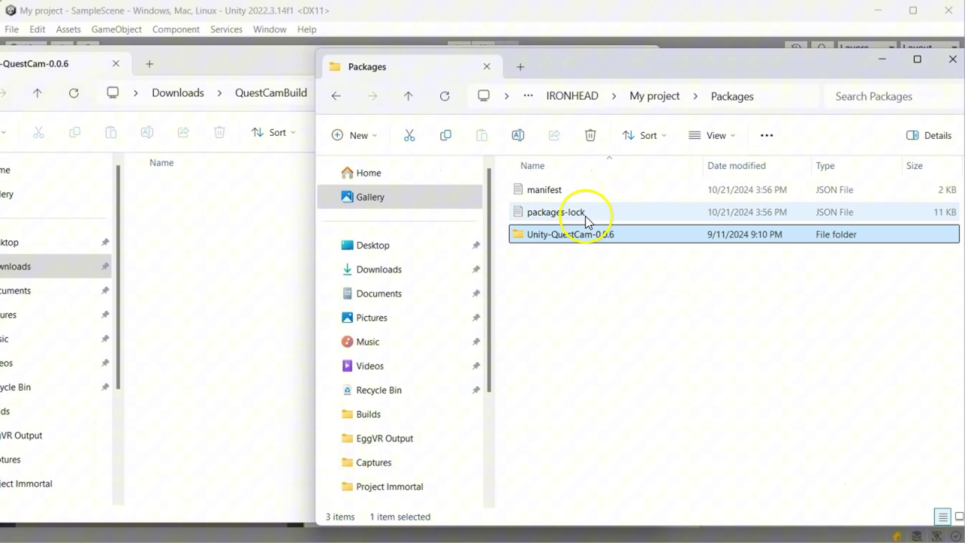
left_click(612, 21)
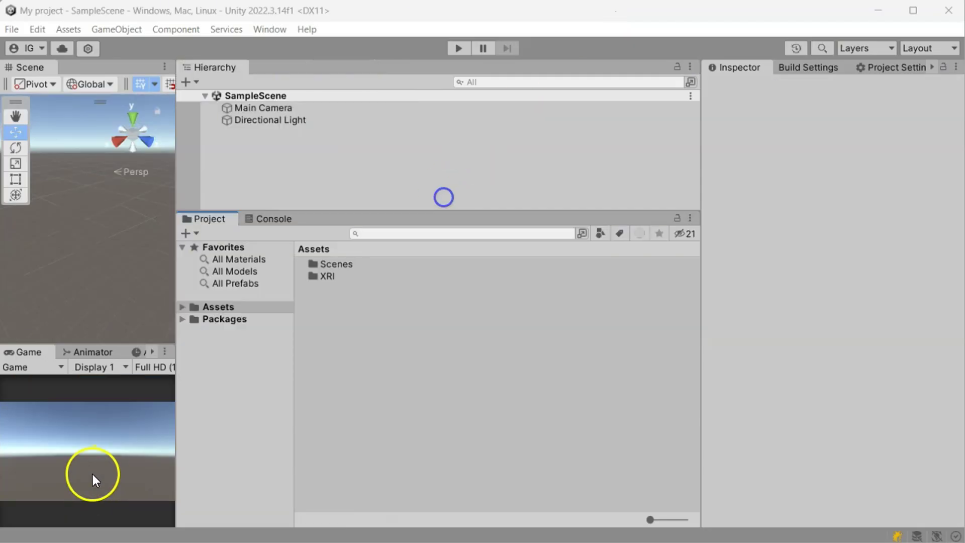
left_click(226, 320)
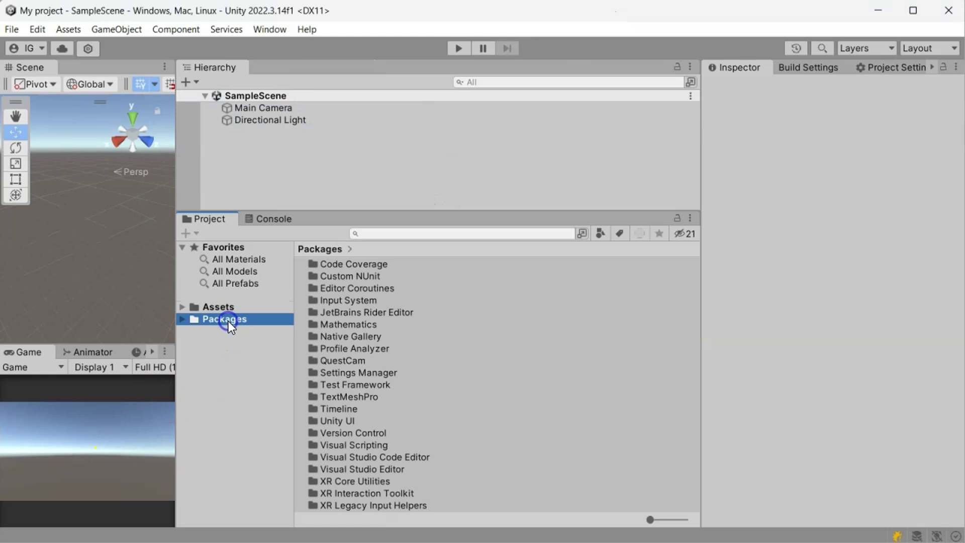
Drag the QuestCam prefab from Packages > QuestCam > Runtime > Prefabs into the scene
double_click(351, 360)
double_click(341, 289)
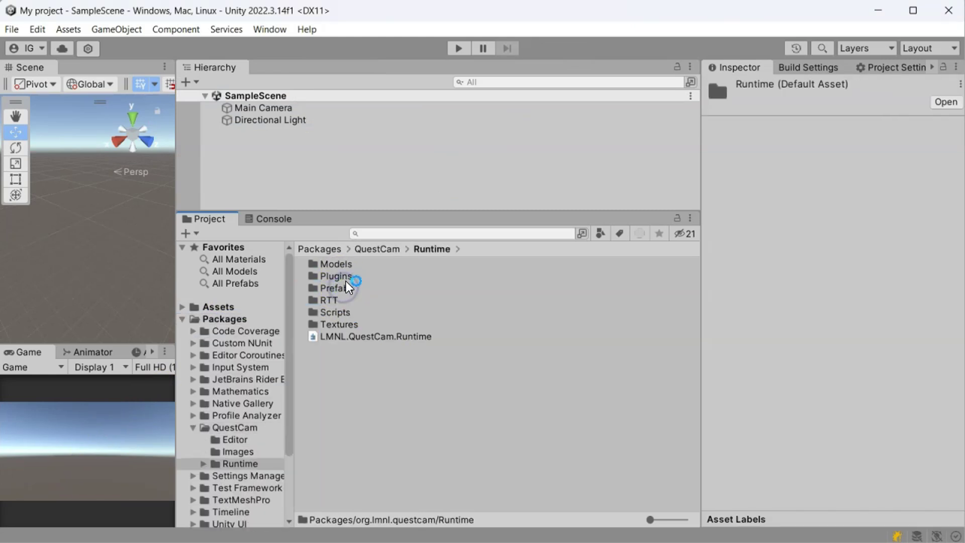
double_click(348, 286)
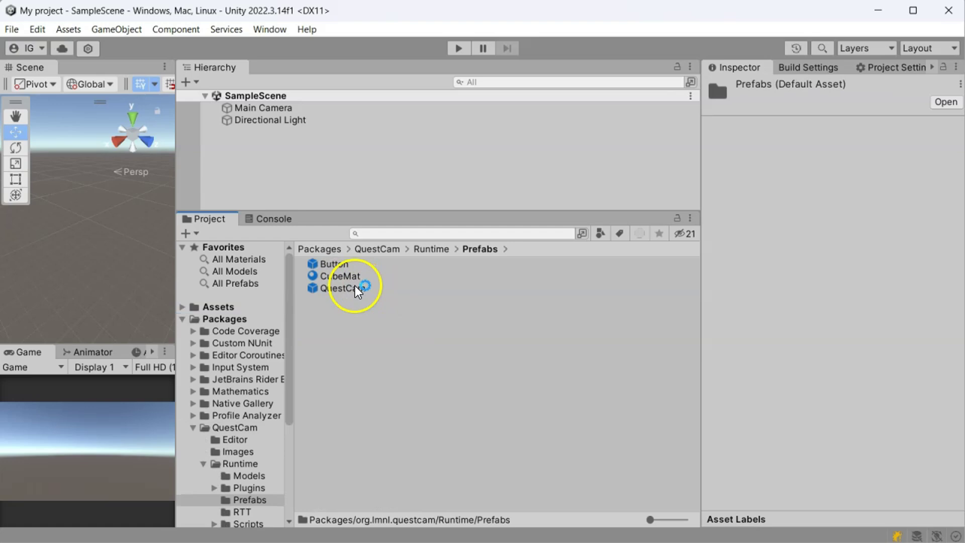
left_click(356, 287)
left_click_drag(346, 288, 272, 151)
Enlarge the scene view, zoom toward the QuestCam tablet, and collapse the Canvas and Rect Transform components
left_click_drag(176, 232, 525, 196)
left_click_drag(344, 347, 344, 438)
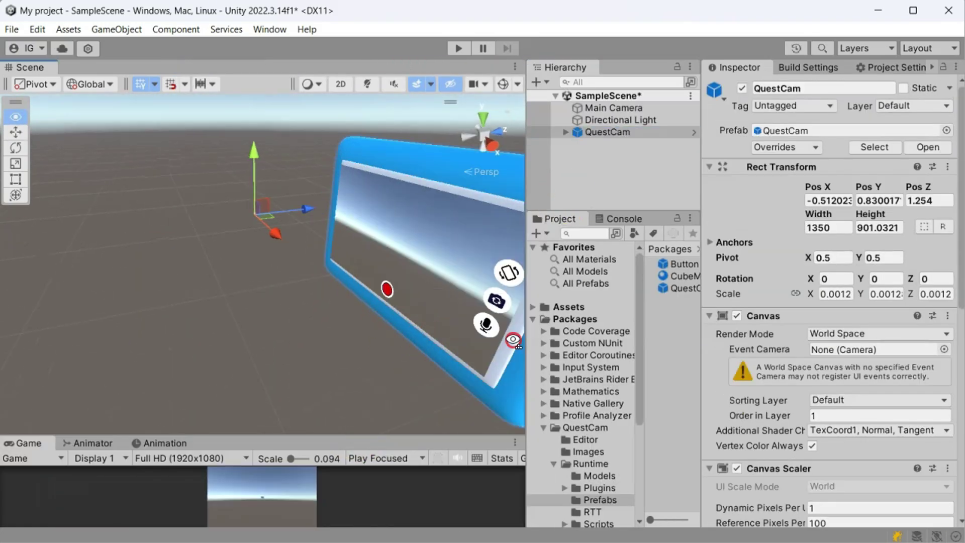
right_click_drag(509, 275, 579, 272)
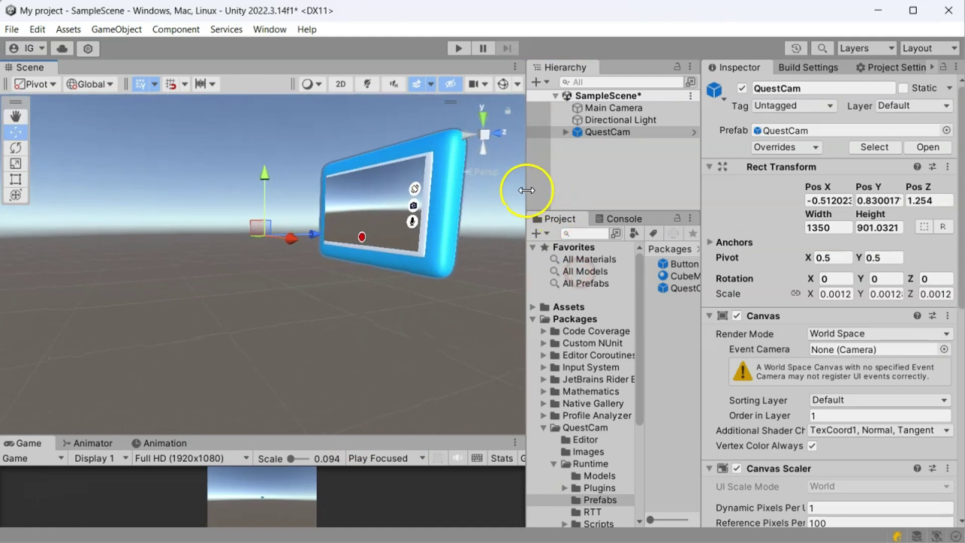
left_click_drag(526, 190, 460, 182)
left_click(706, 315)
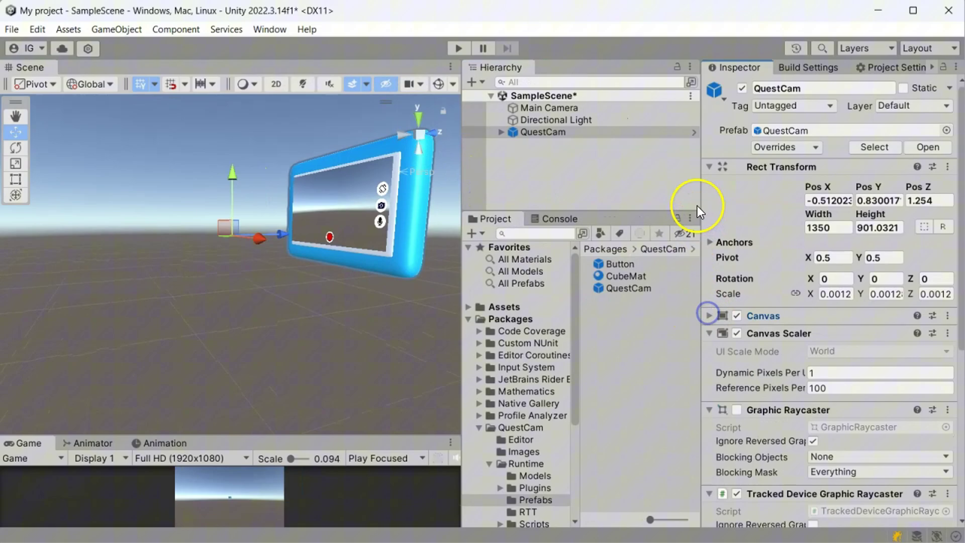
left_click_drag(700, 206, 527, 163)
left_click(528, 166)
scroll(601, 257, "down", 2)
scroll(600, 258, "down", 3)
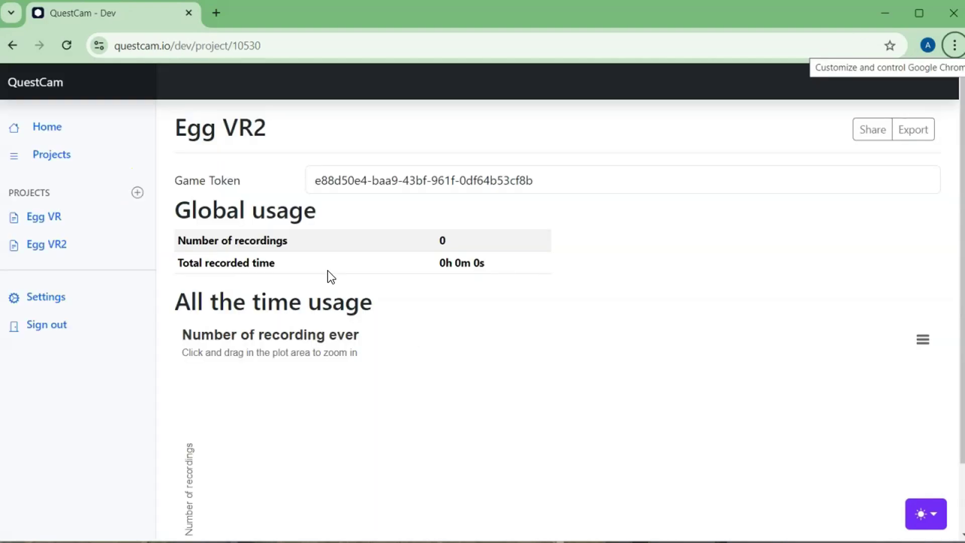
Copy the Egg VR2 project's game token from the questcam.io dashboard
left_click(271, 229)
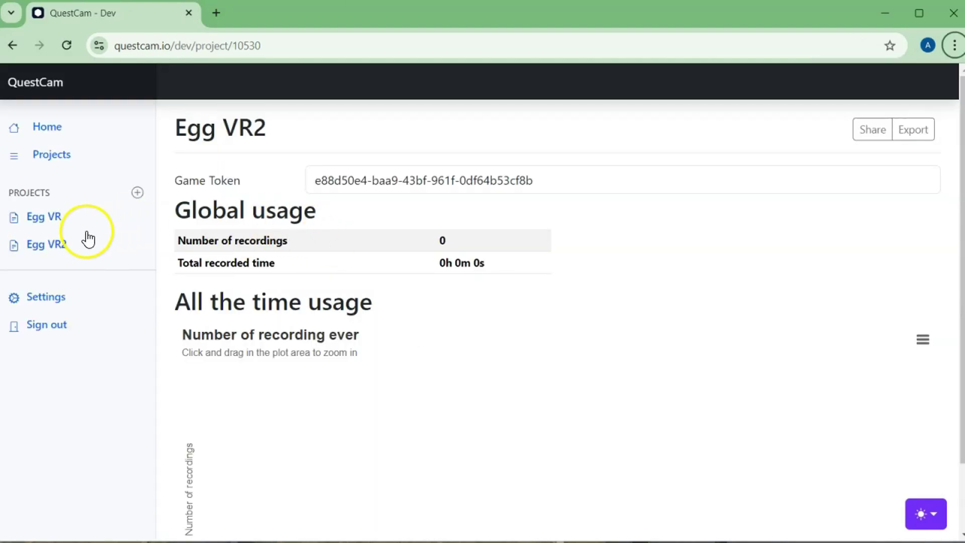
left_click(451, 173)
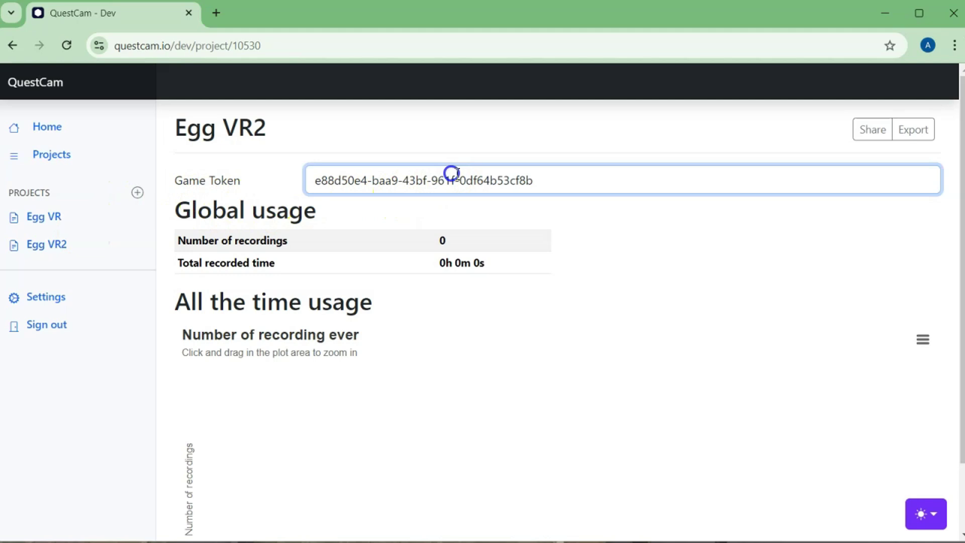
triple_click(437, 185)
right_click(420, 176)
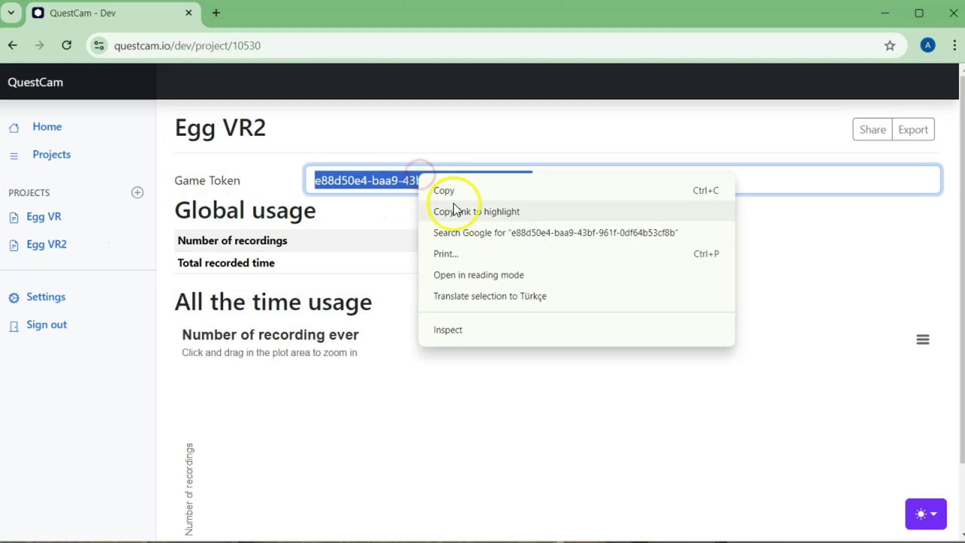
left_click(450, 190)
Paste the token over the Quest Cam Recorder's existing Game Token in Unity
left_click(143, 530)
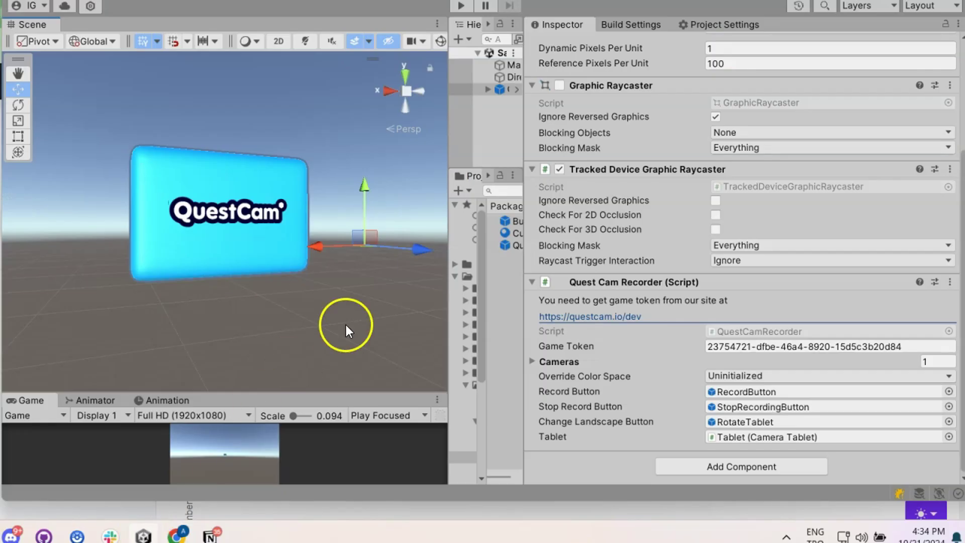
left_click(744, 348)
key("ctrl+v")
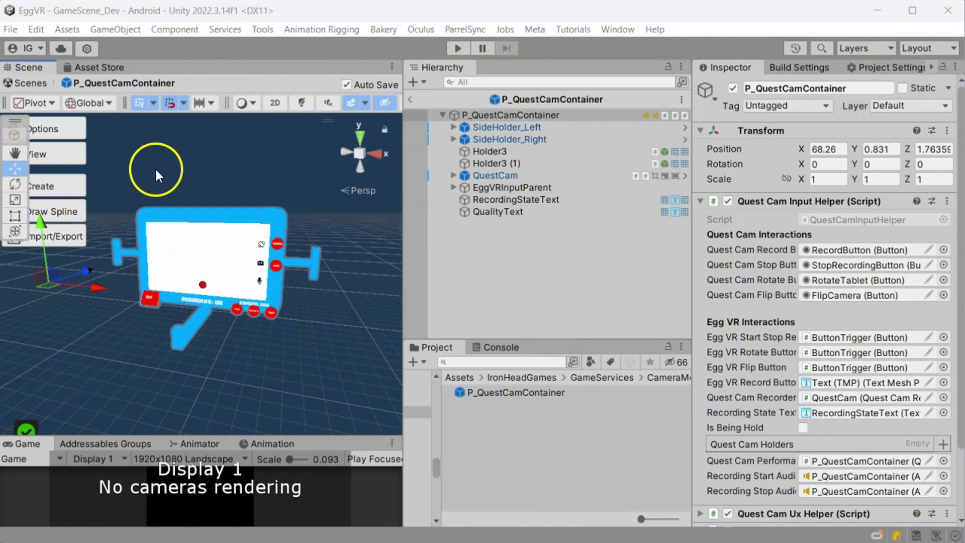
left_click_drag(158, 174, 463, 155, "alt")
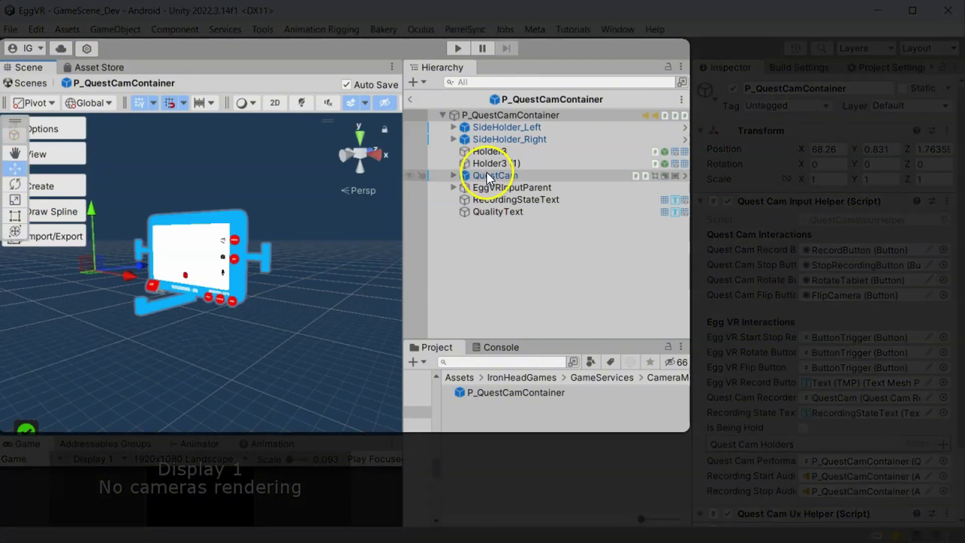
left_click(476, 174)
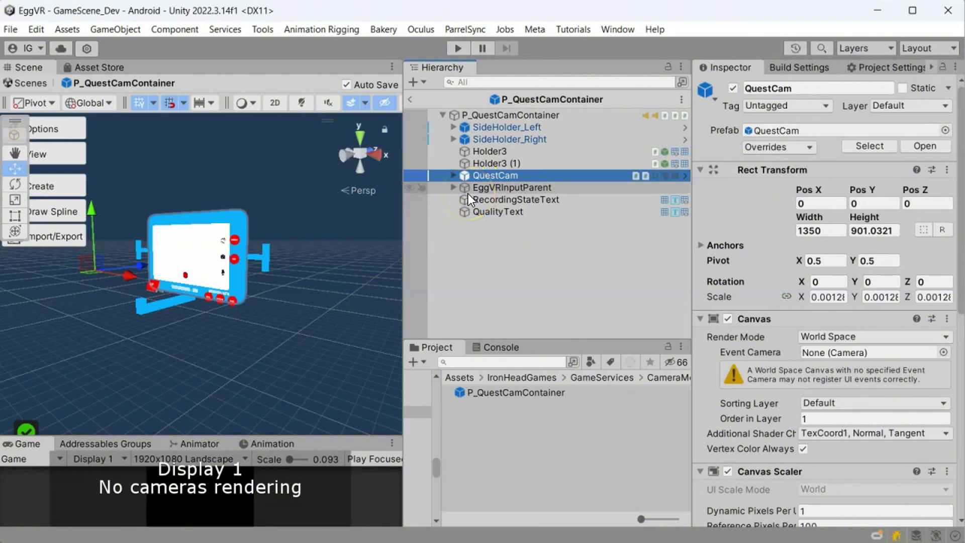
left_click_drag(271, 239, 414, 241, "alt")
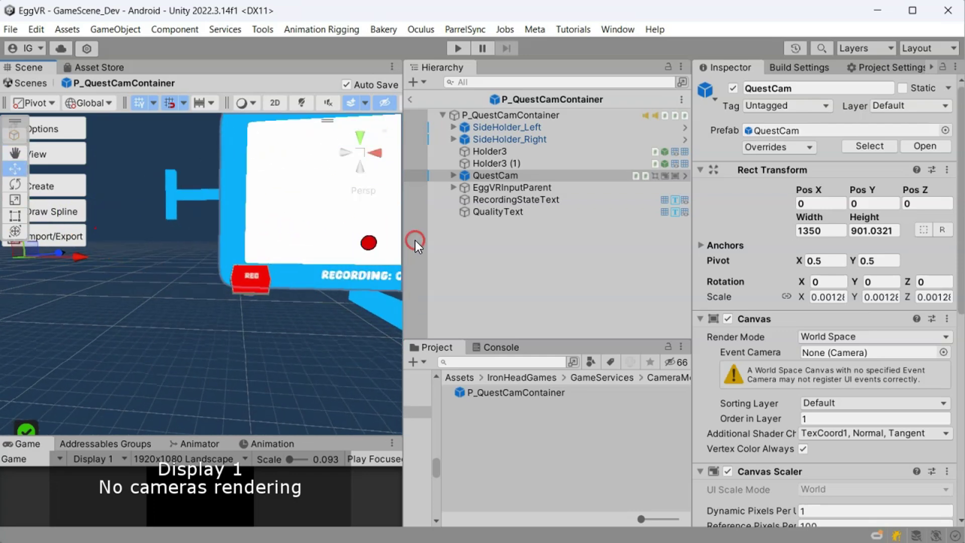
Frame SideHolder_Left, SideHolder_Right and Holder3, then select the P_QuestCamContainer root
left_click(512, 129)
double_click(511, 128)
left_click(486, 141)
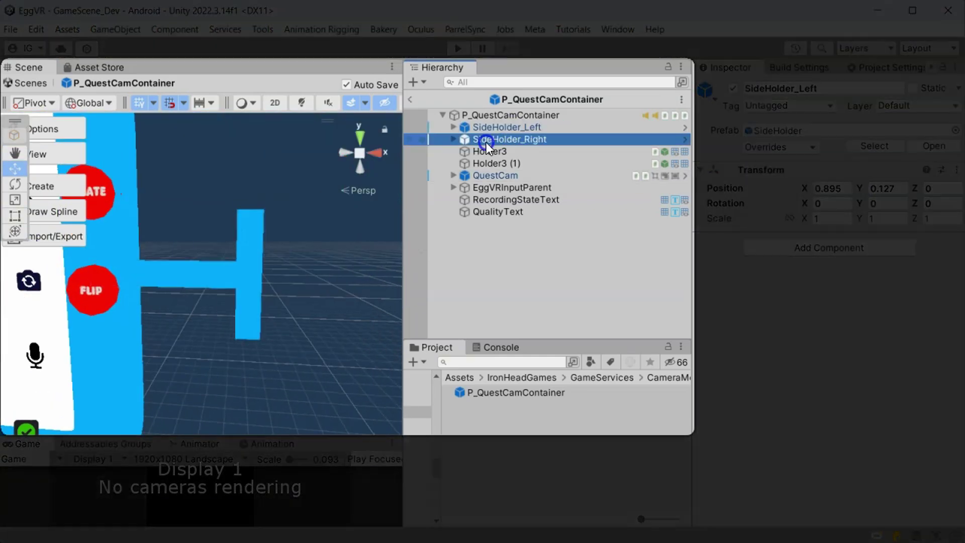
double_click(486, 142)
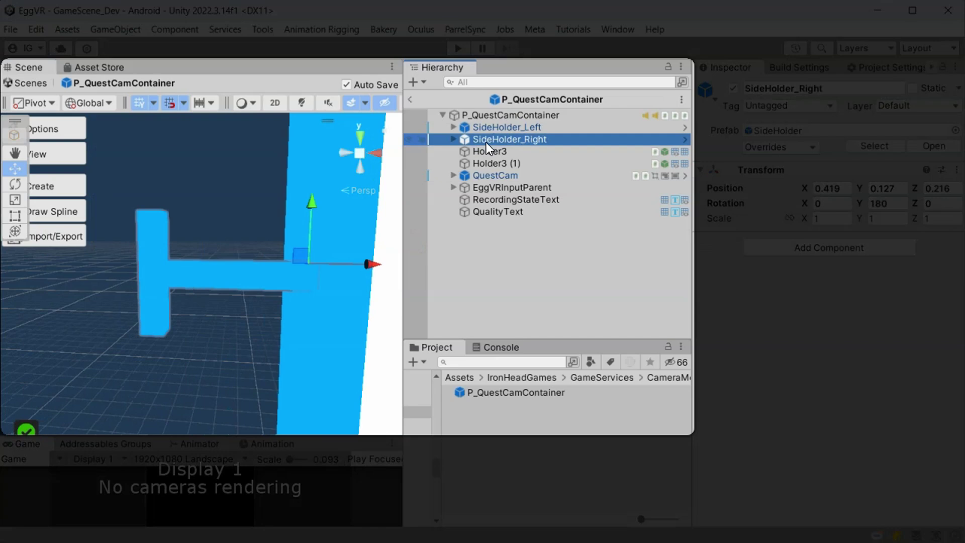
double_click(487, 147)
left_click(349, 197)
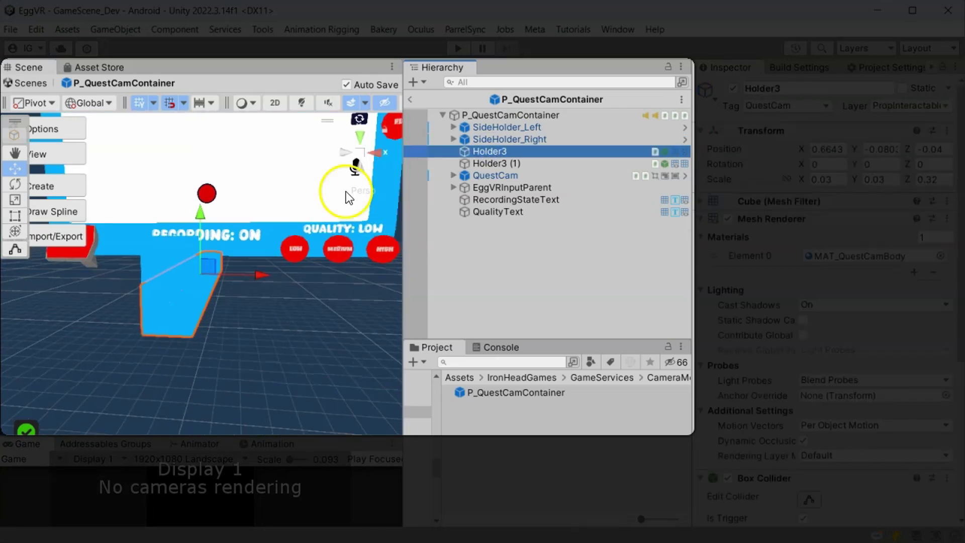
left_click_drag(349, 197, 147, 249, "alt")
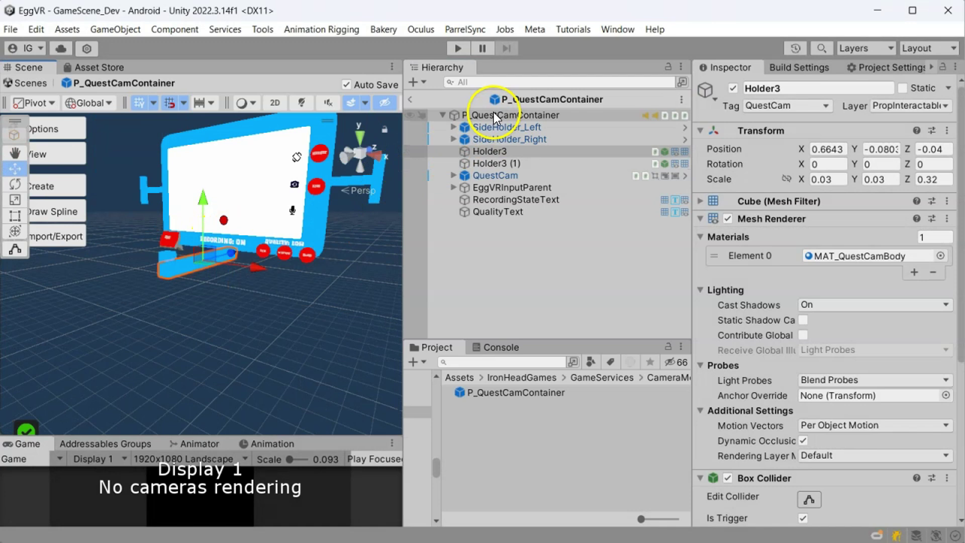
left_click(494, 115)
left_click_drag(691, 254, 615, 250)
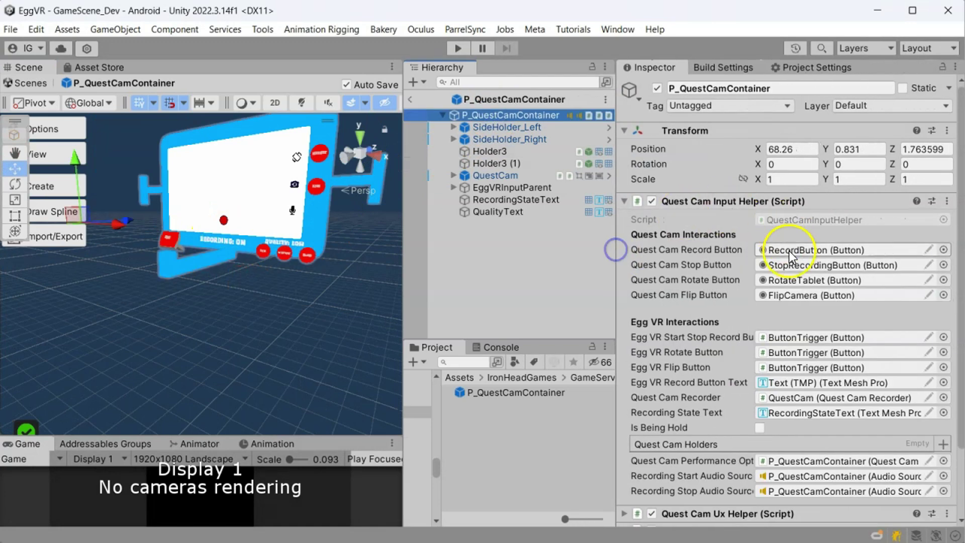
scroll(721, 257, "down", 2)
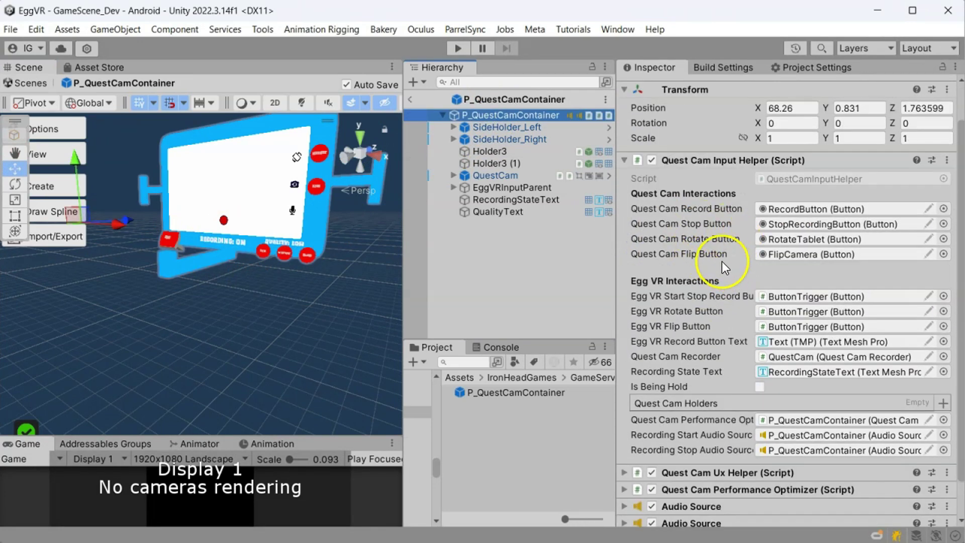
scroll(727, 250, "up", 3)
left_click_drag(322, 281, 352, 358, "alt")
scroll(352, 358, "up", 5)
left_click(293, 324)
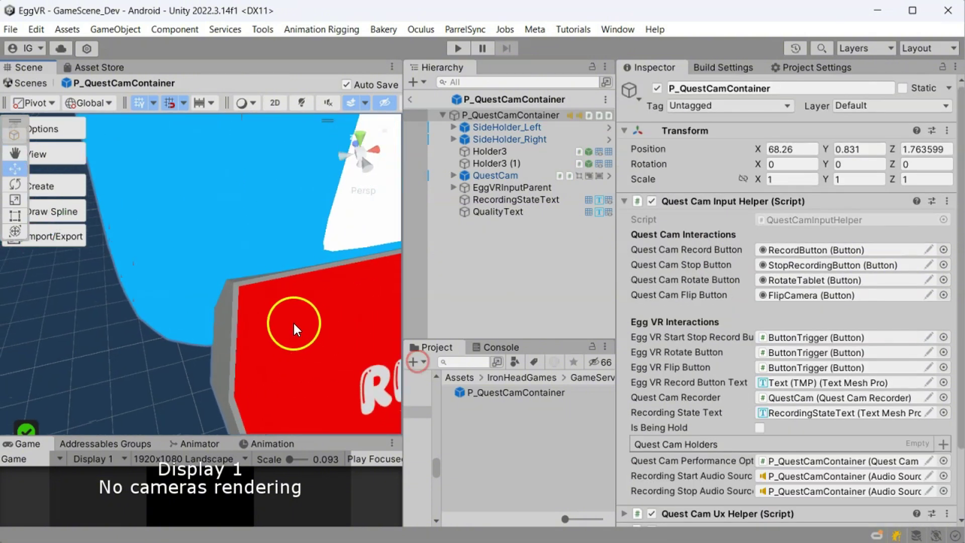
scroll(292, 320, "down", 5)
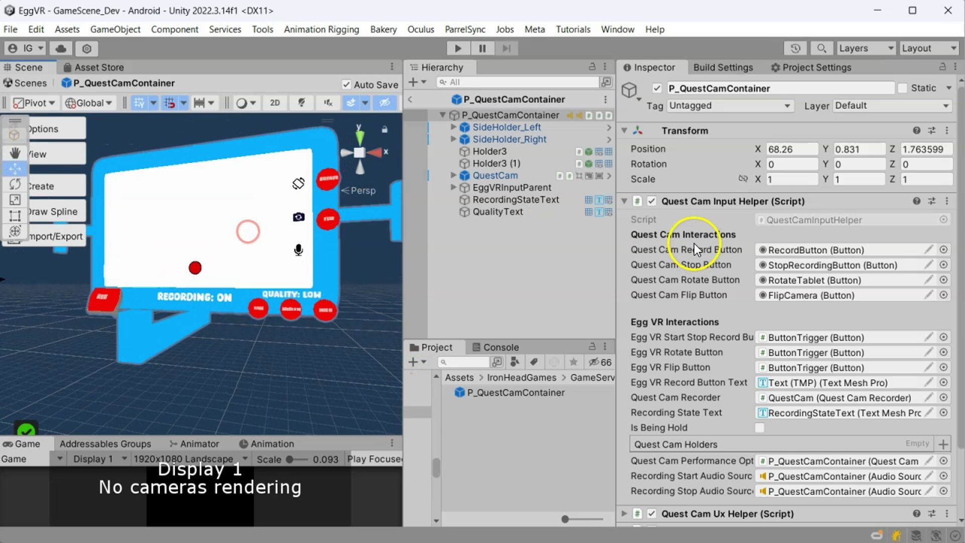
left_click(621, 201)
left_click(620, 200)
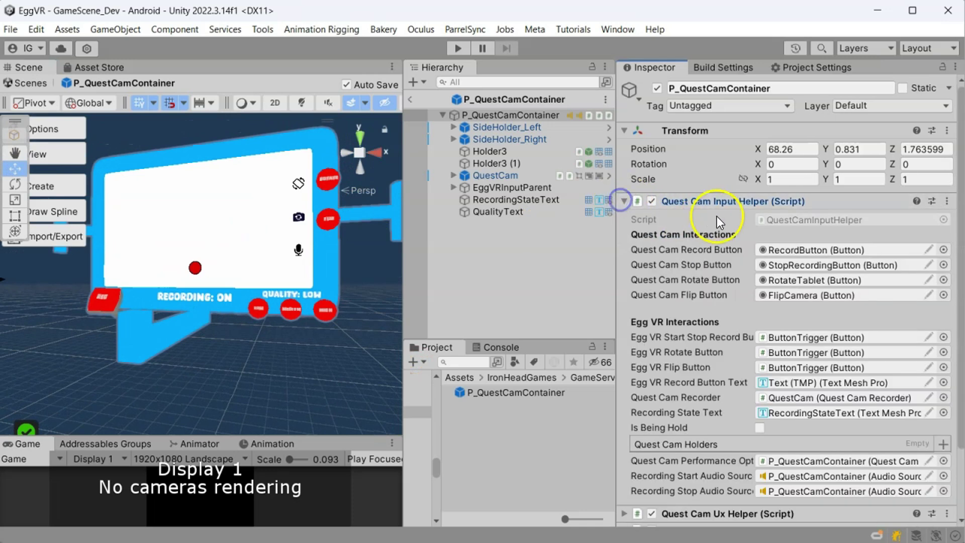
scroll(747, 306, "down", 3)
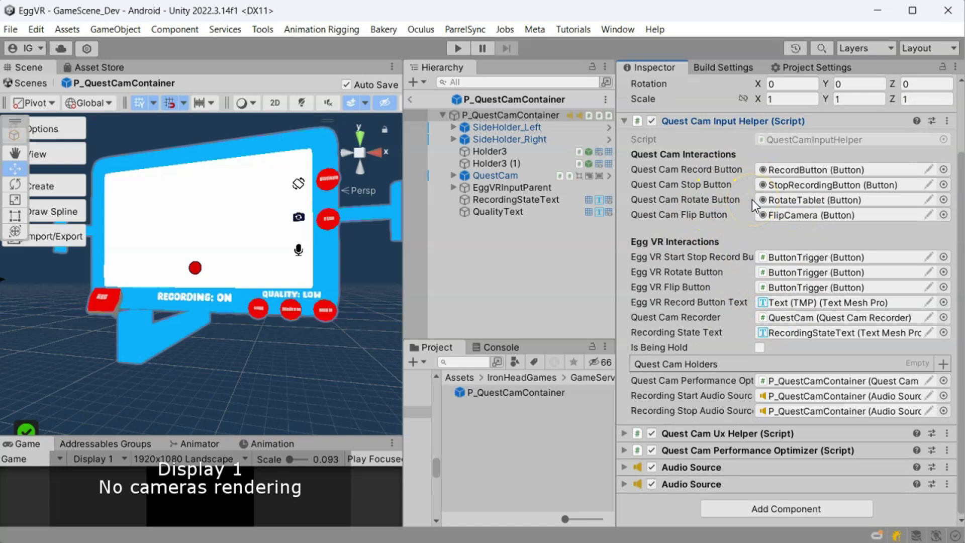
left_click_drag(359, 231, 854, 262, "alt")
key("f")
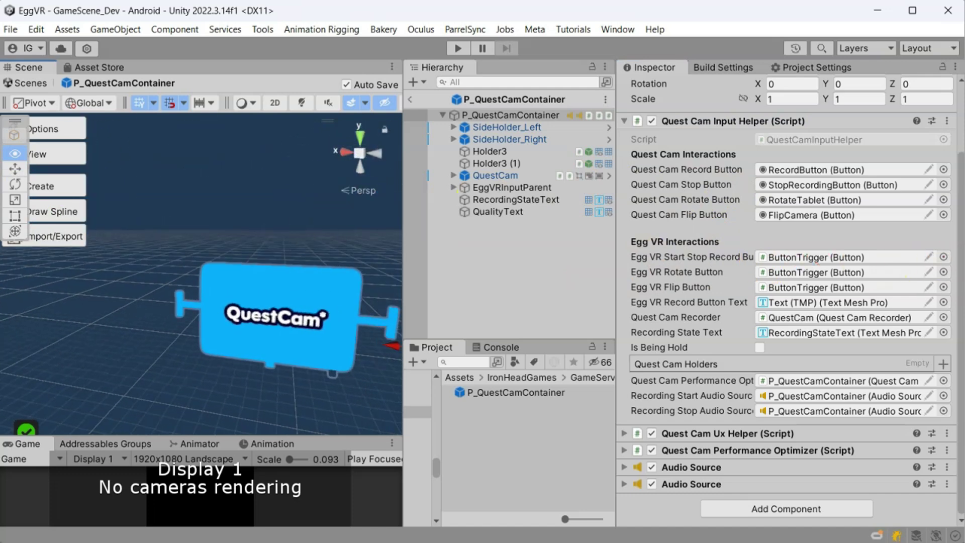
right_click_drag(152, 367, 227, 338, "alt")
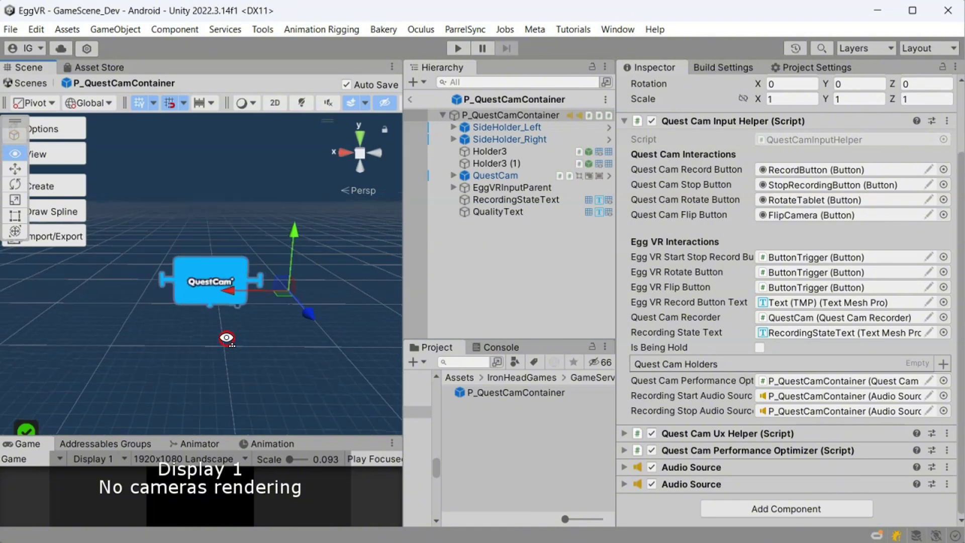
left_click_drag(227, 338, 903, 300, "alt")
scroll(230, 355, "up", 5)
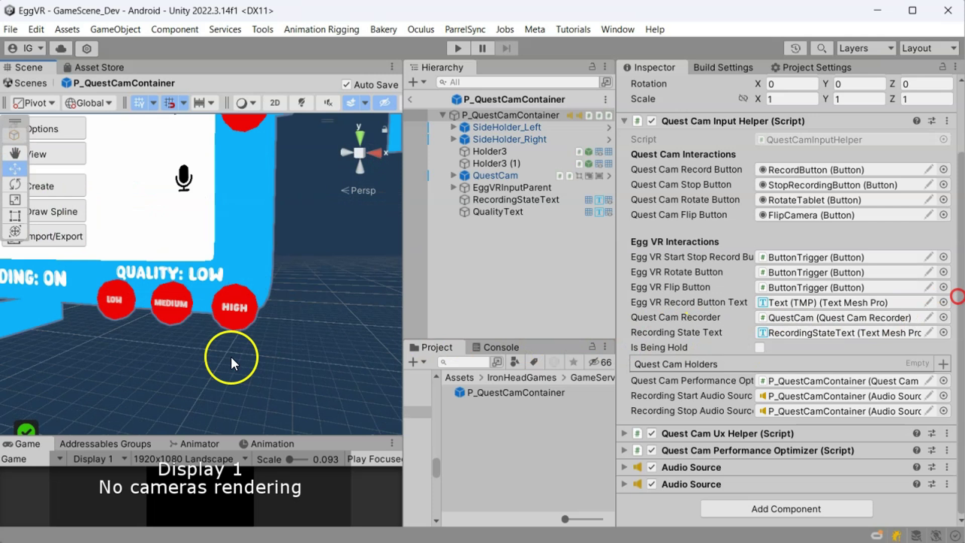
middle_click_drag(303, 326, 244, 315)
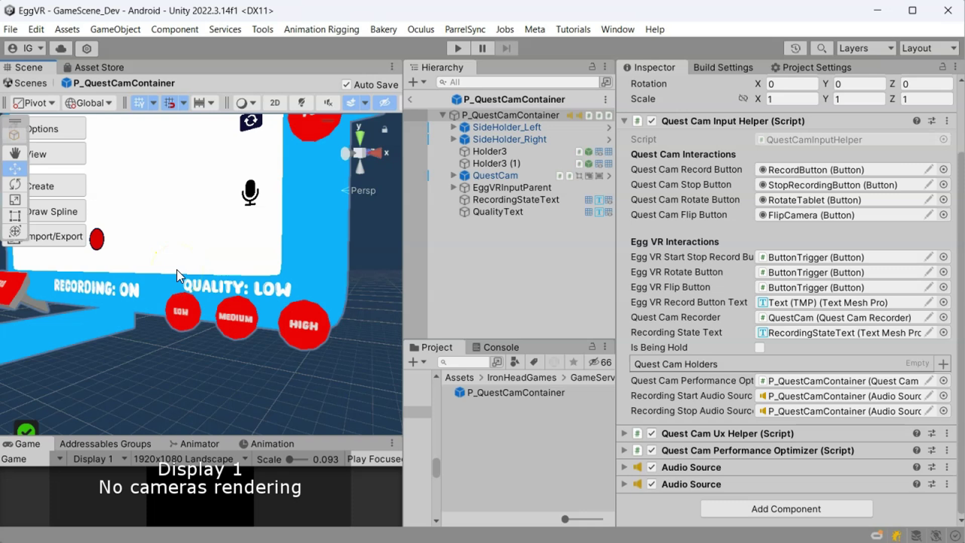
scroll(177, 270, "down", 5)
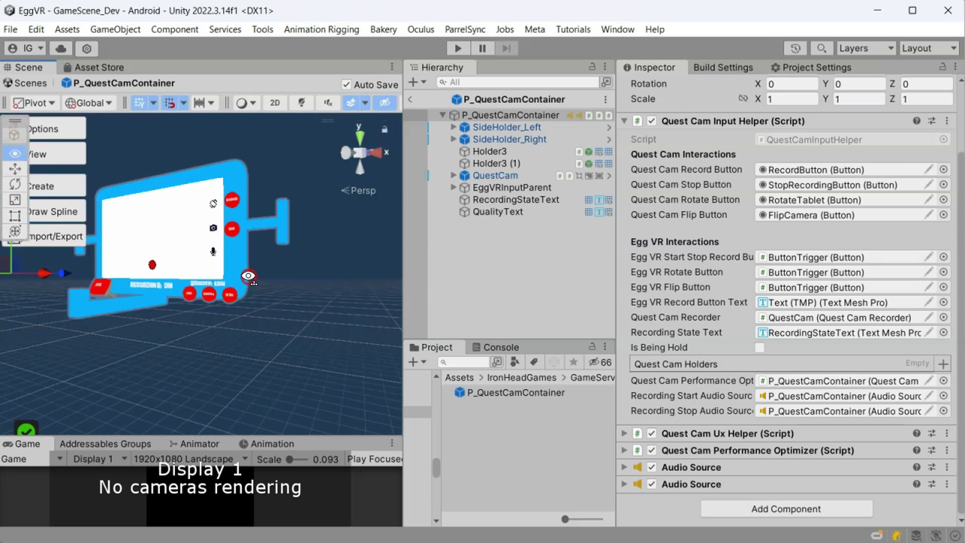
left_click_drag(177, 269, 628, 263, "alt")
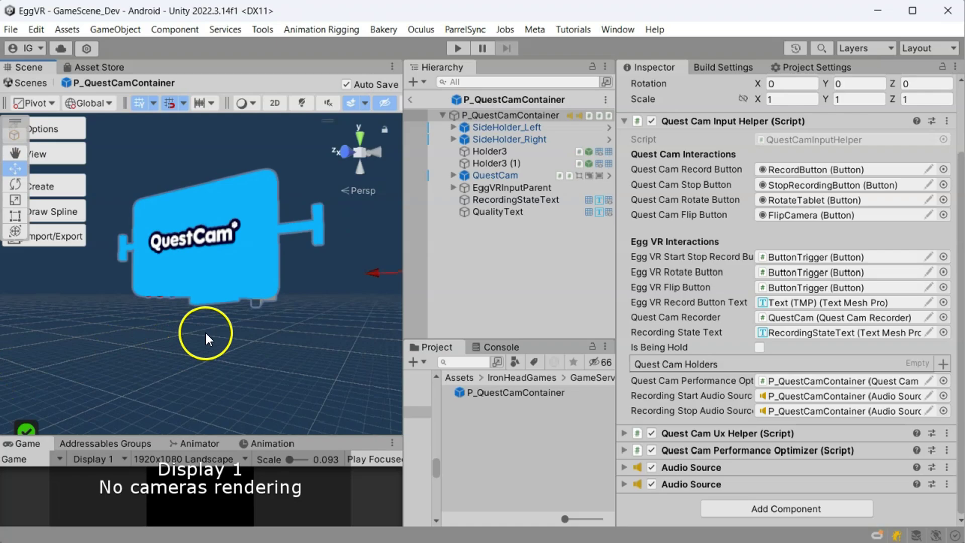
left_click_drag(228, 329, 172, 292, "alt")
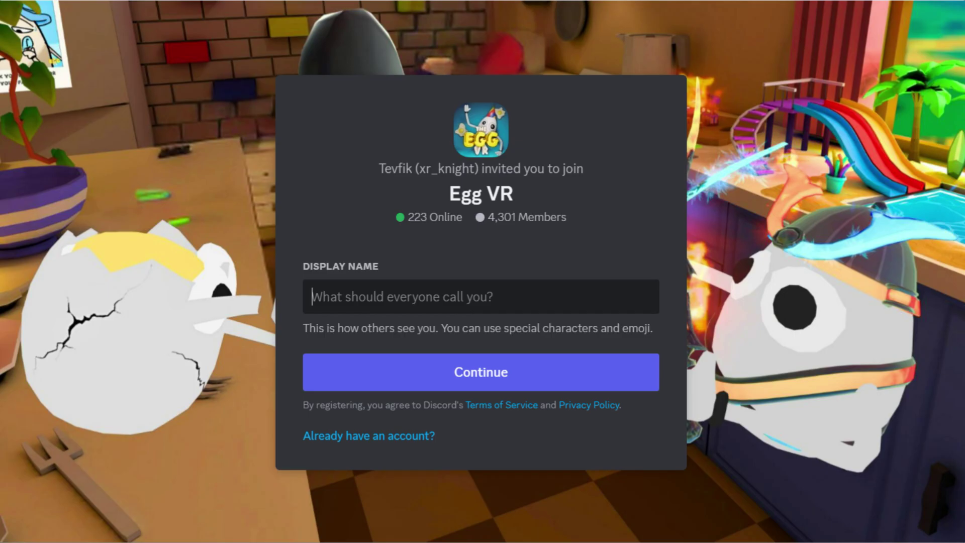